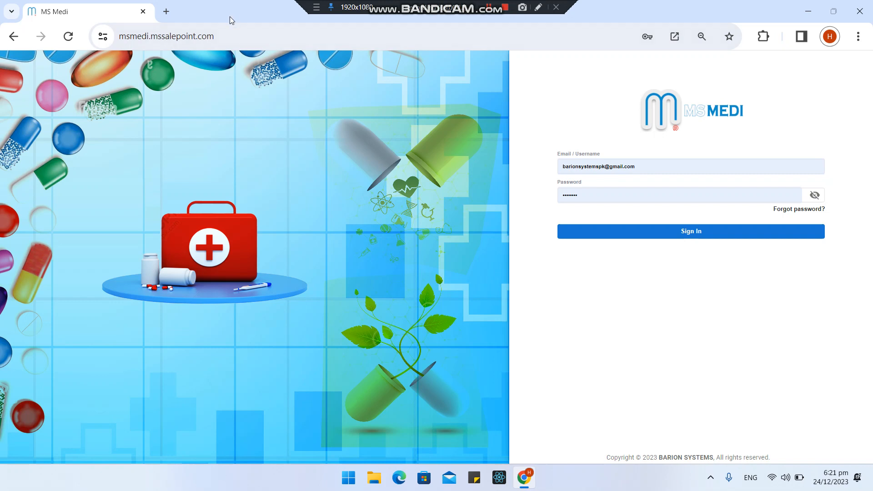
# Load msmedi.mssalepoint.com and sign in with the already filled-in account credentials
pyautogui.click(233, 30)
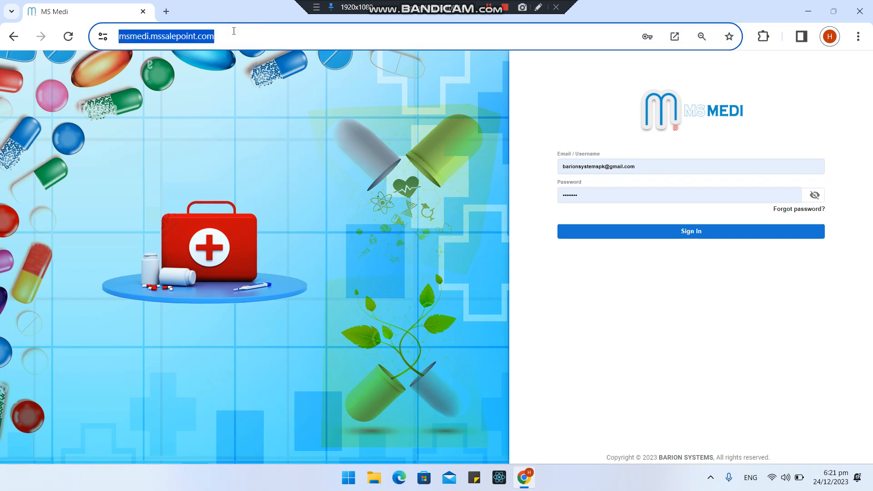
pyautogui.press('Return')
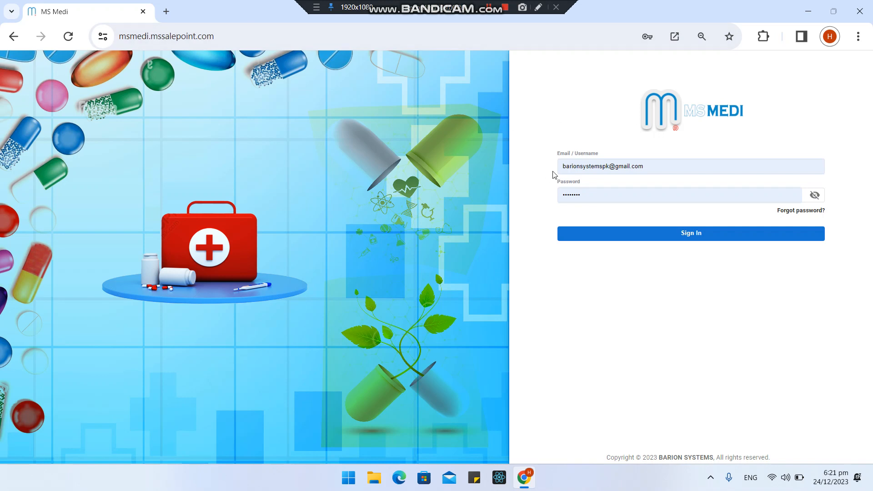
pyautogui.click(572, 200)
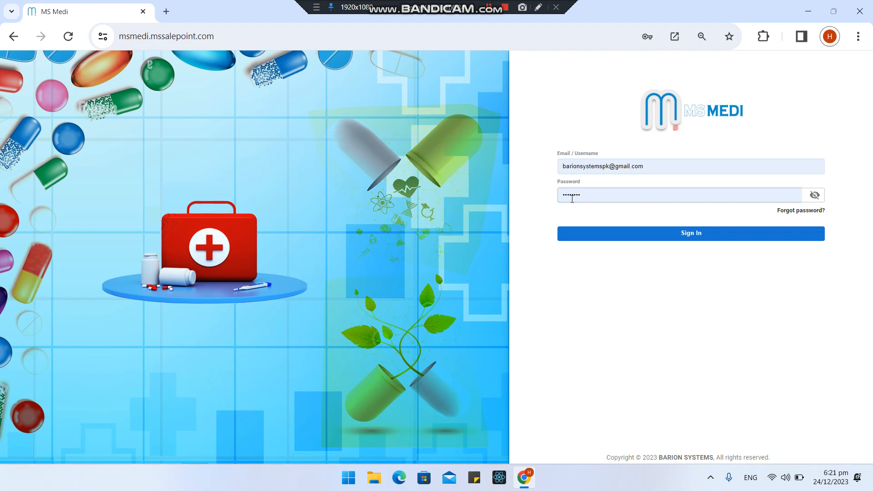
pyautogui.click(622, 233)
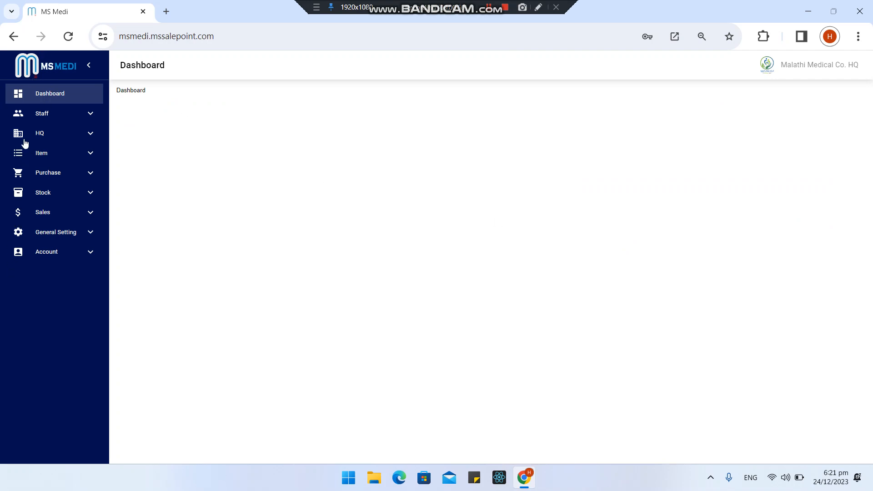
# Open the Sale Pos page of the Sales section
pyautogui.click(40, 217)
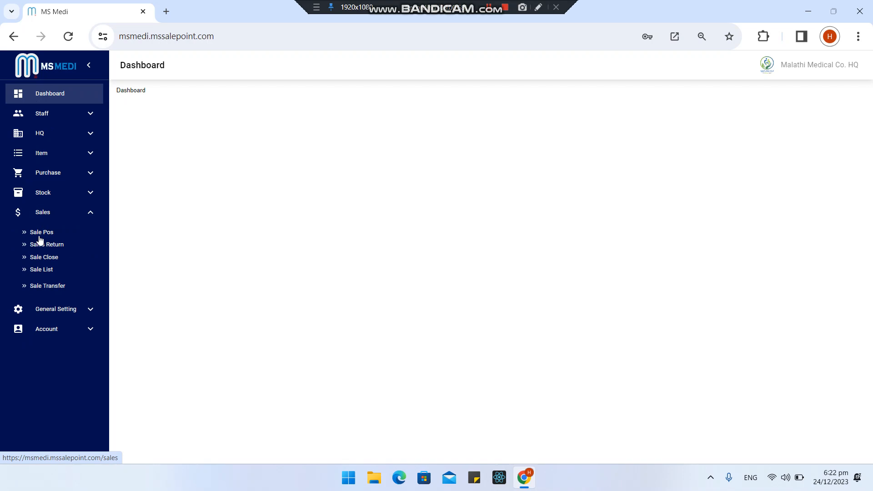
pyautogui.click(42, 232)
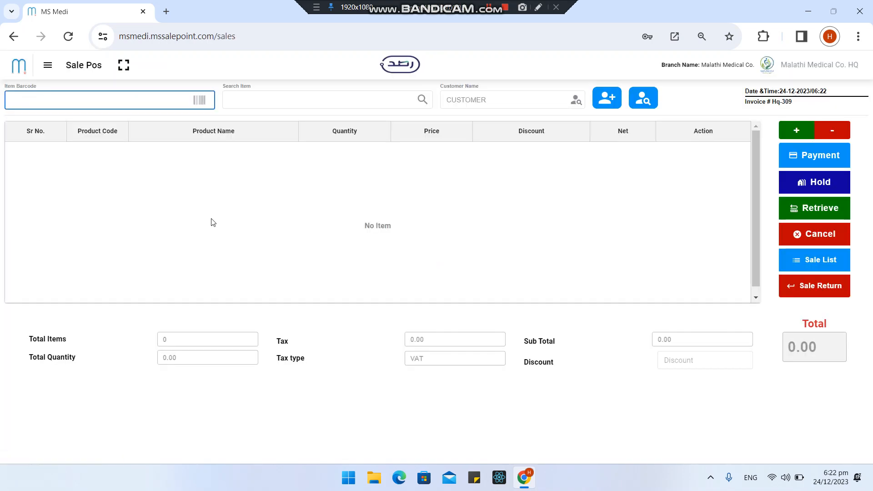
# Outline the Sale Pos header bar with a red annotation rectangle, and clear the annotation
pyautogui.click(539, 10)
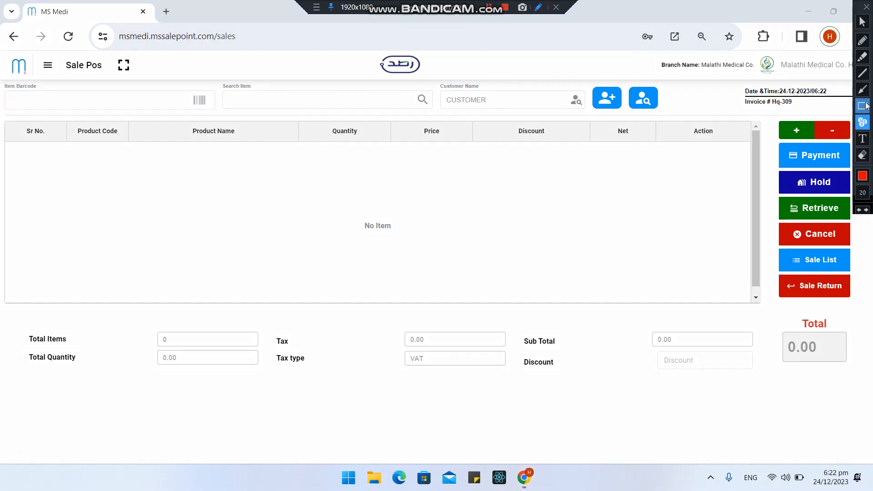
pyautogui.click(862, 106)
pyautogui.moveTo(4, 50)
pyautogui.mouseDown()
pyautogui.moveTo(841, 66)
pyautogui.moveTo(851, 73)
pyautogui.mouseUp()
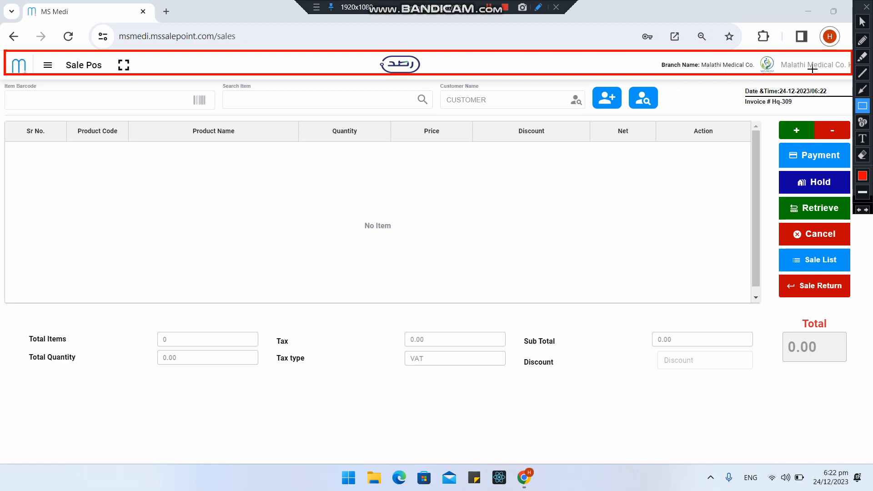
pyautogui.click(862, 155)
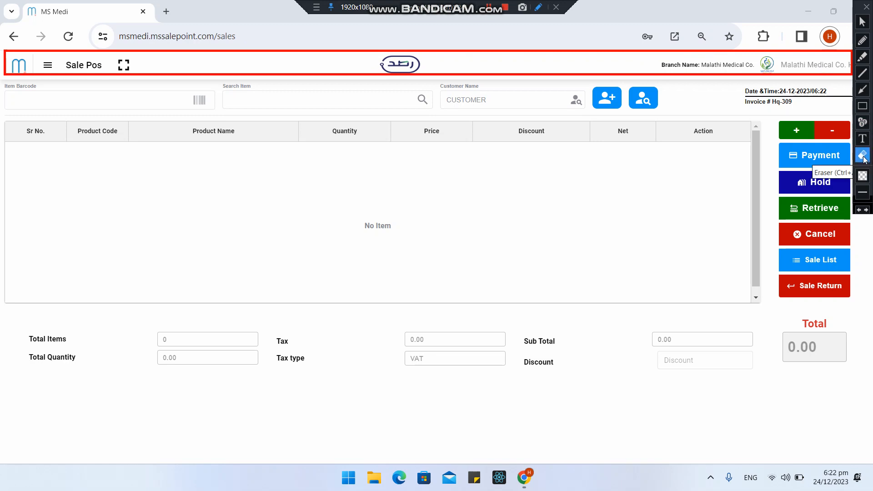
pyautogui.click(863, 158)
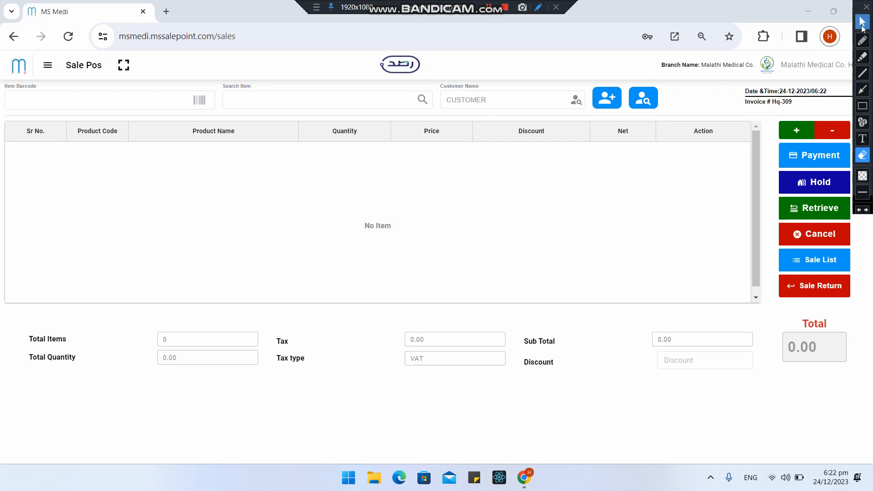
pyautogui.click(862, 26)
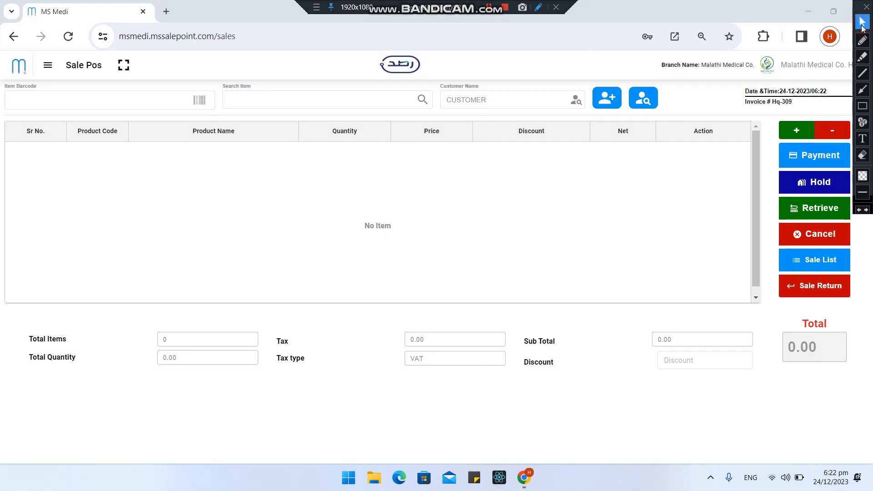
# Try switching the Sale Pos page in and out of full screen, and leave it in full-screen view
pyautogui.click(124, 66)
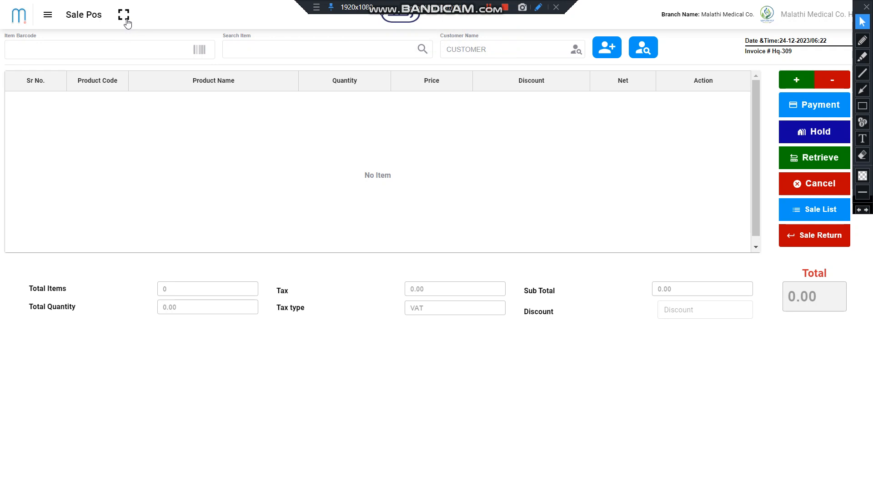
pyautogui.click(125, 17)
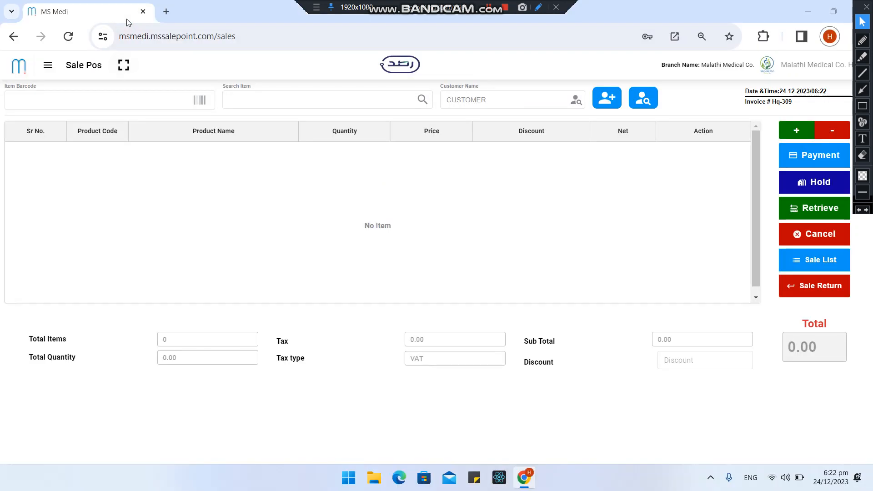
pyautogui.click(124, 65)
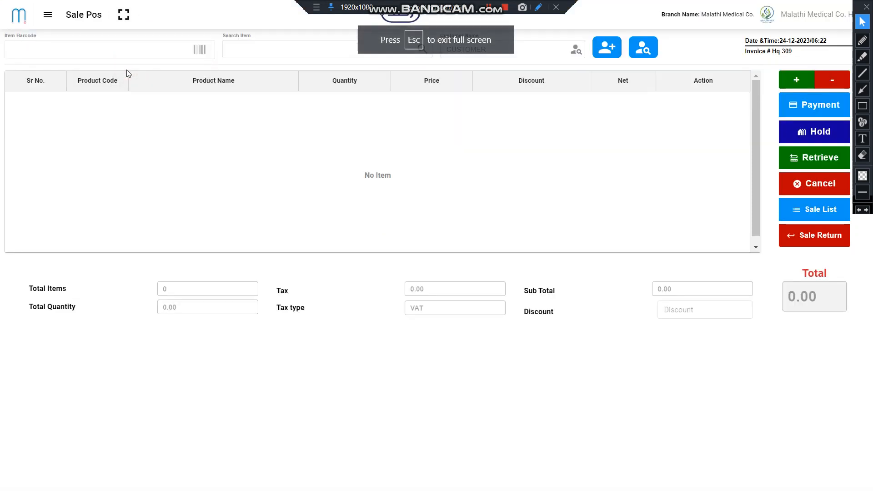
pyautogui.press('Escape')
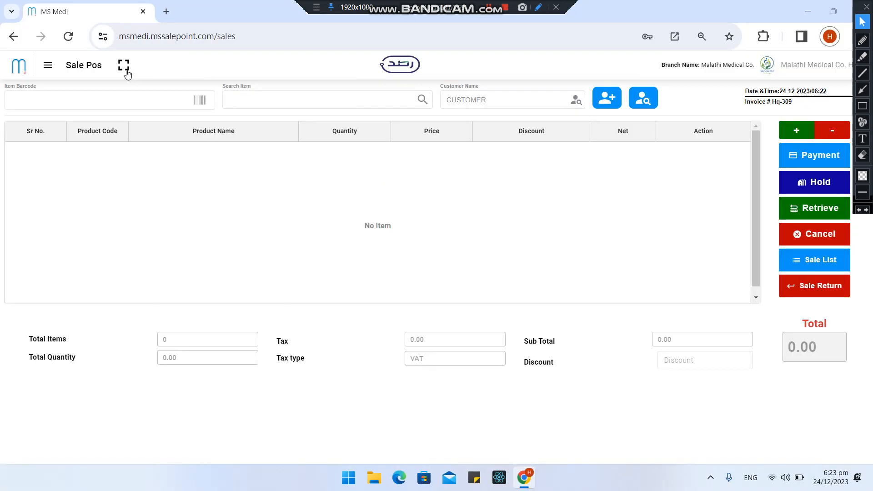
pyautogui.click(124, 66)
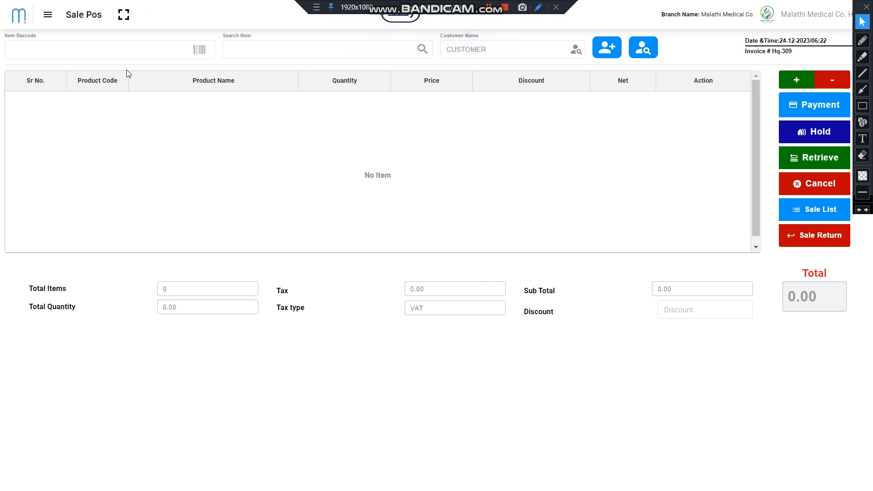
# Add the product with barcode 1005723 to the sale
pyautogui.click(65, 53)
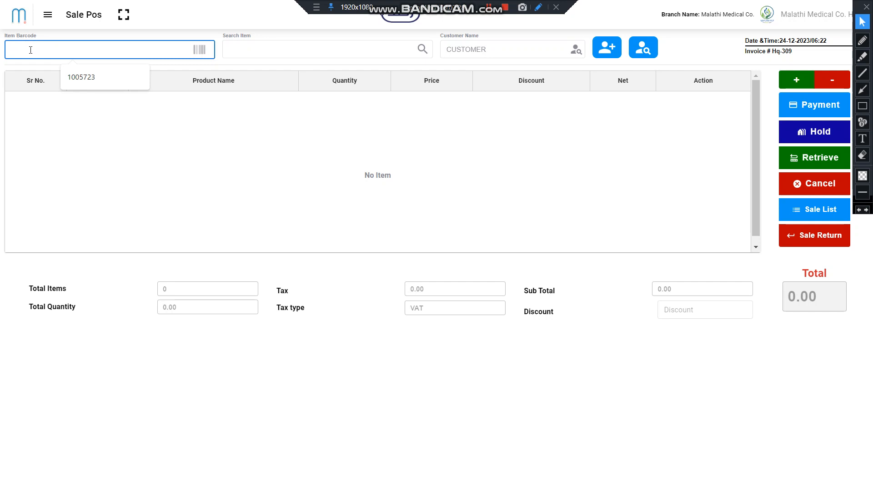
pyautogui.click(79, 82)
pyautogui.press('Return')
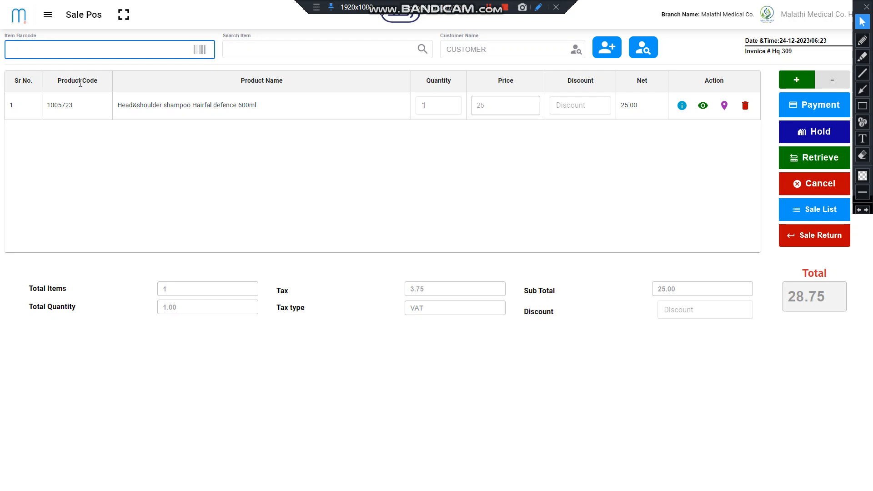
# Search the items for "nan" and add NAN Baby Milk No-1 800 gm to the sale
pyautogui.click(240, 51)
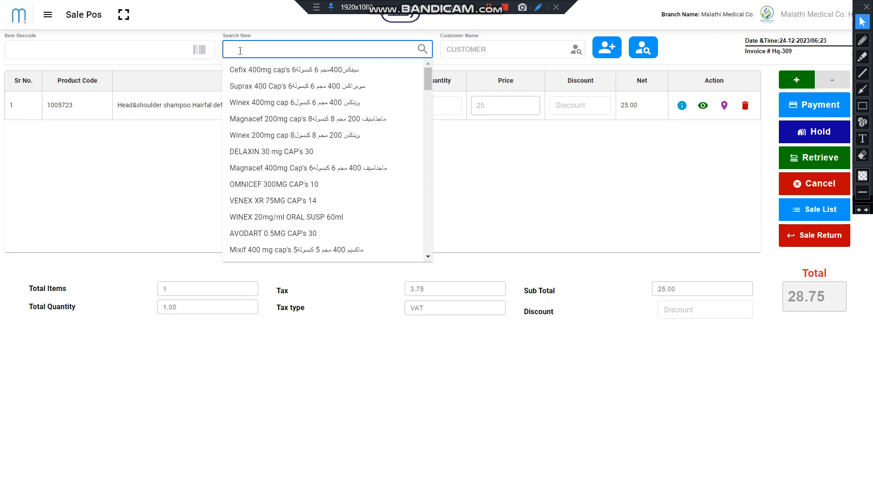
pyautogui.write('nam')
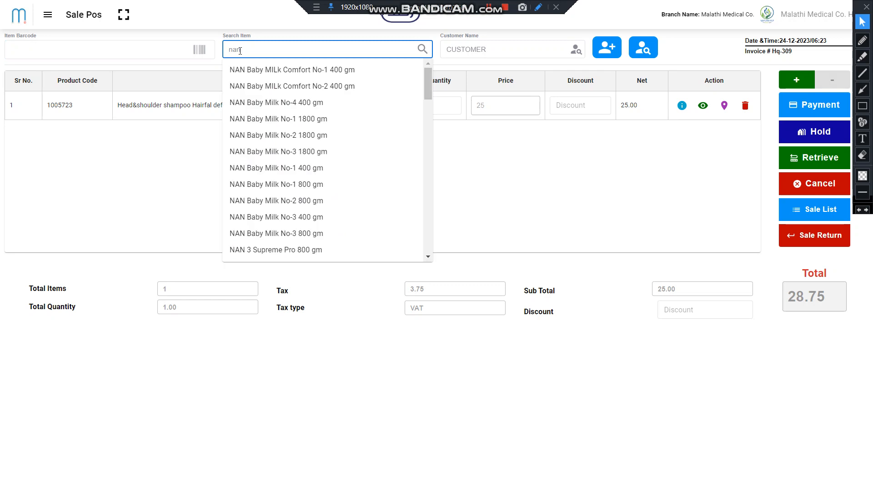
pyautogui.press('Down')
pyautogui.press('Down')
pyautogui.press('Down')
pyautogui.press('Down')
pyautogui.press('Down')
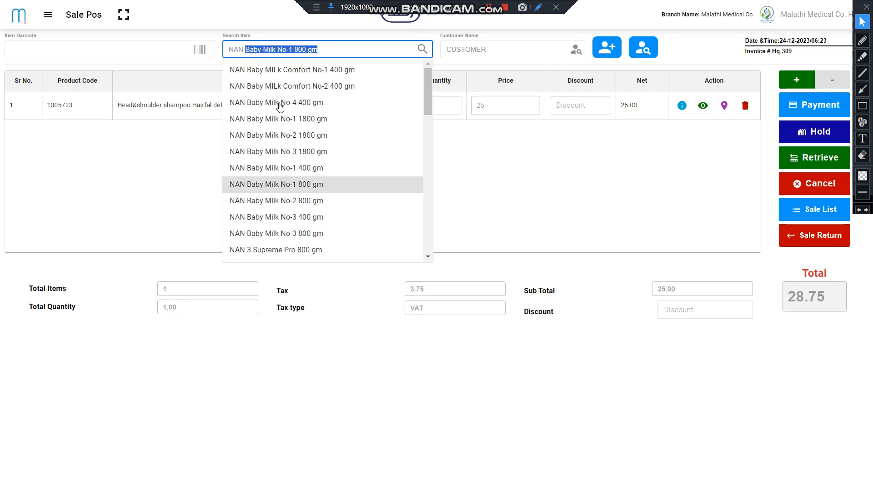
pyautogui.press('Return')
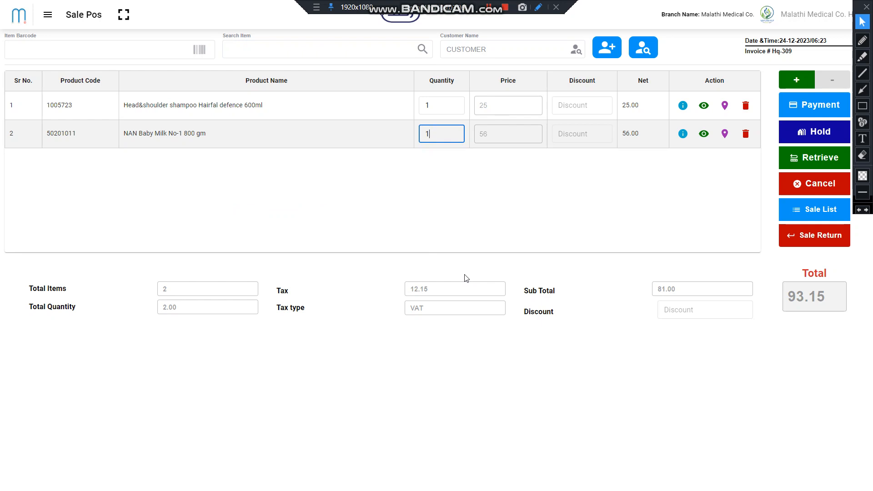
# Step the NAN Baby Milk quantity up to 4 and back to 1, and repeat with 3 and back to 1
pyautogui.press('Up')
pyautogui.press('Up')
pyautogui.press('Up')
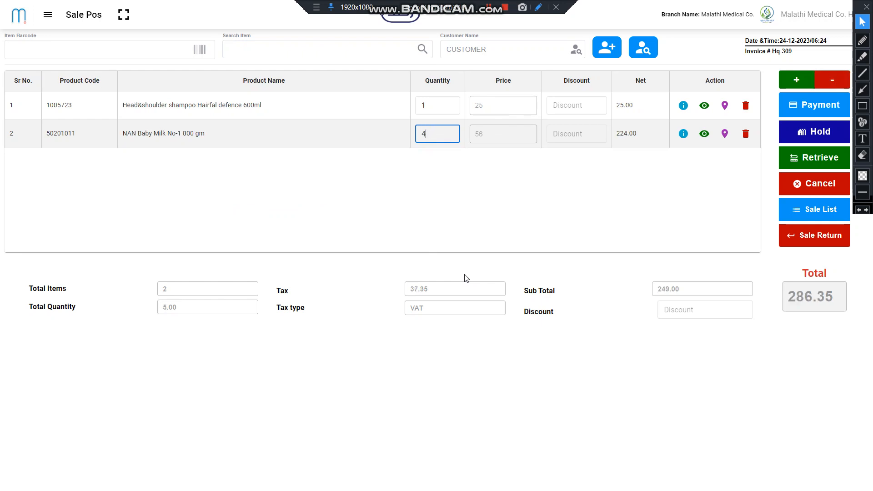
pyautogui.press('Down')
pyautogui.press('Down')
pyautogui.press('Down')
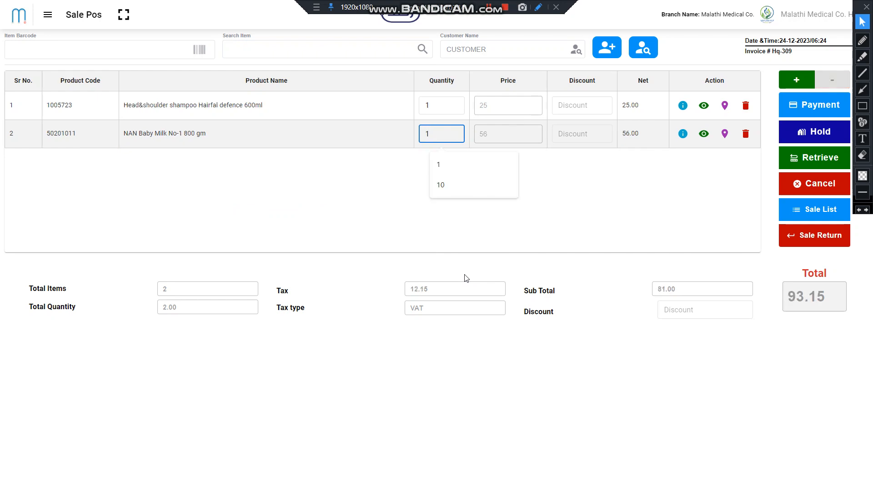
pyautogui.press('Up')
pyautogui.press('Up')
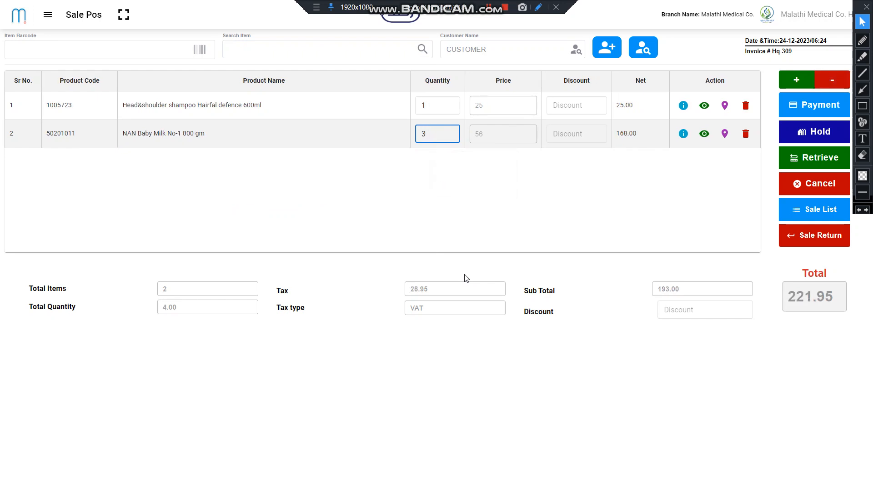
pyautogui.press('Down')
pyautogui.press('Down')
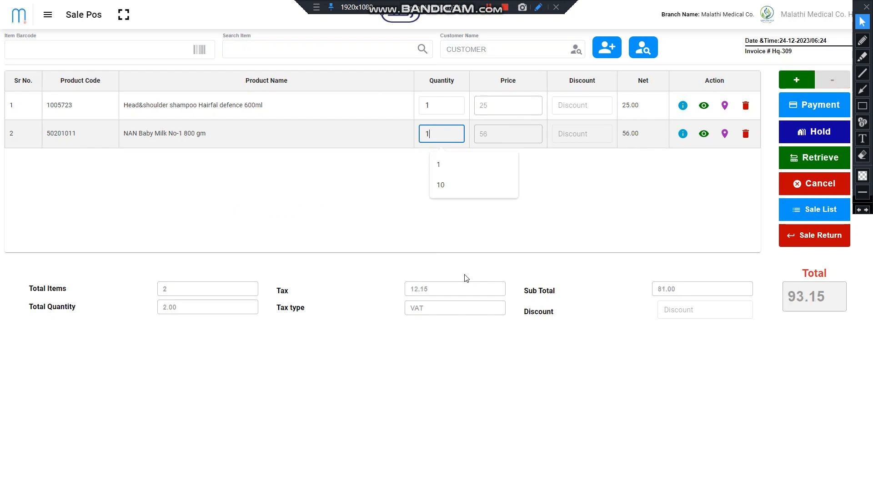
# Raise the NAN Baby Milk row's quantity to 3 with the sale's increment control, and reduce it to 1
pyautogui.click(798, 81)
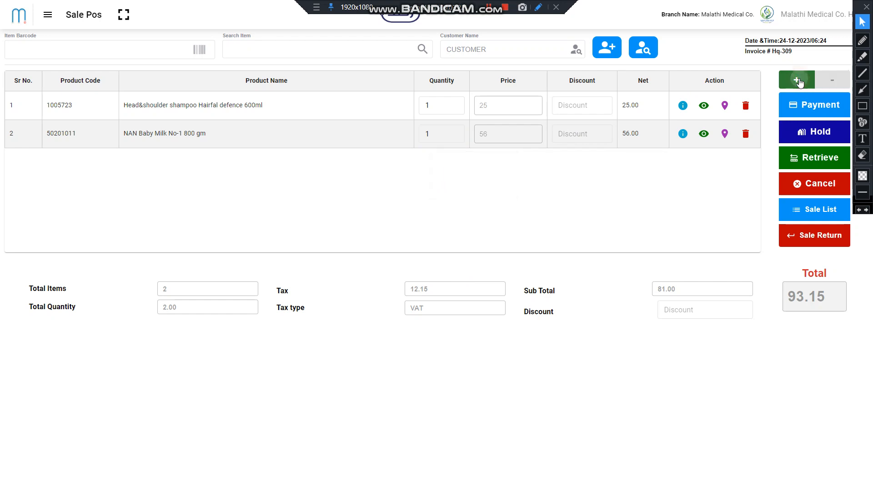
pyautogui.click(799, 81)
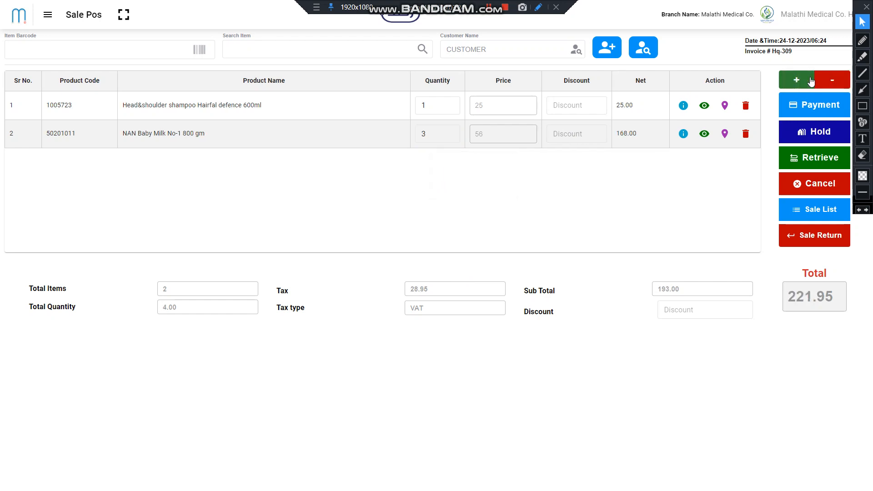
pyautogui.click(835, 81)
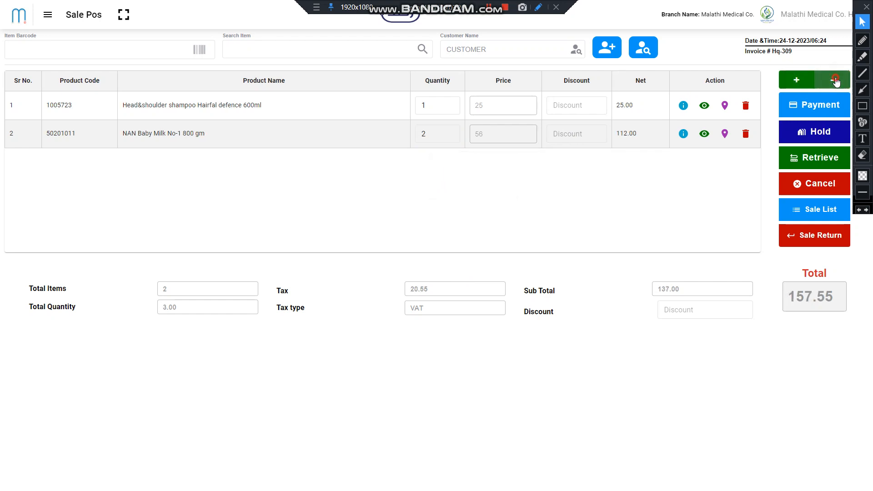
pyautogui.click(836, 80)
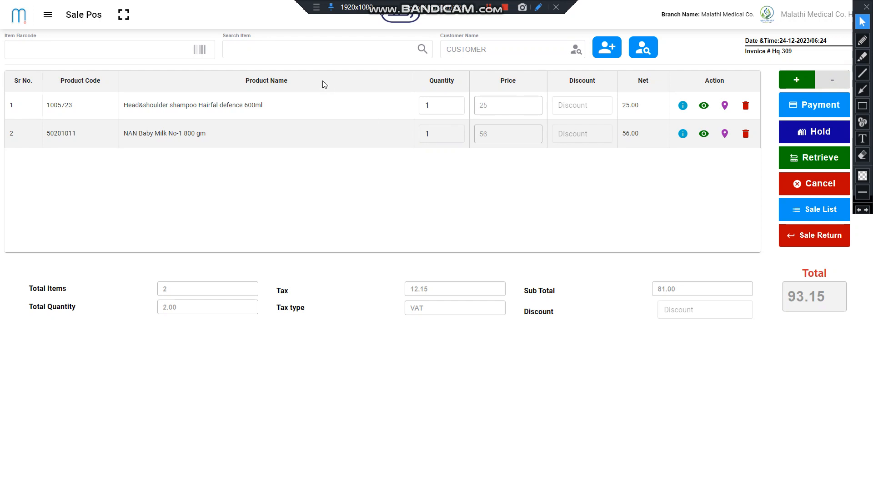
# Confirm the NAN Baby Milk quantity of 1 and move the entry focus to the item barcode field
pyautogui.click(451, 139)
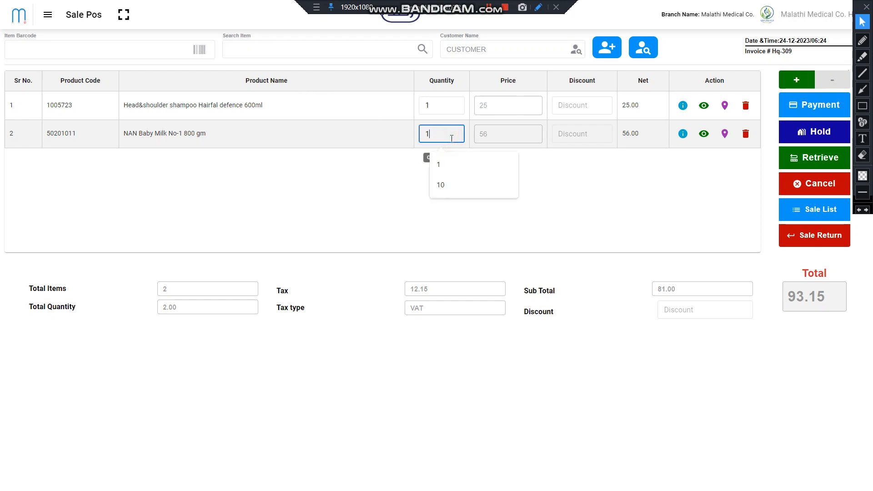
pyautogui.press('Return')
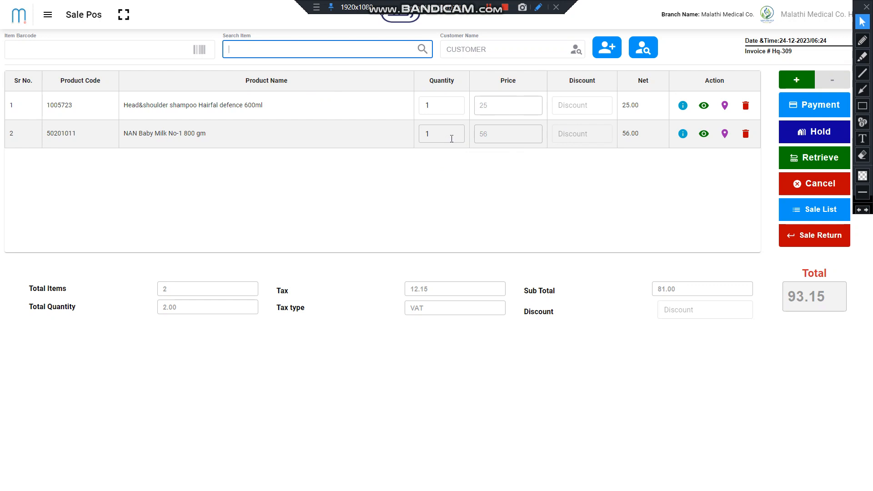
pyautogui.hotkey('shift', 'Tab')
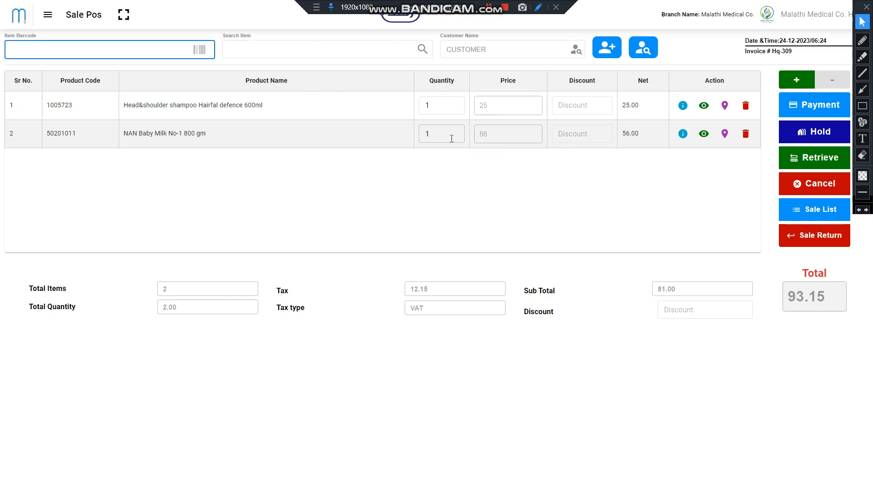
pyautogui.press('Tab')
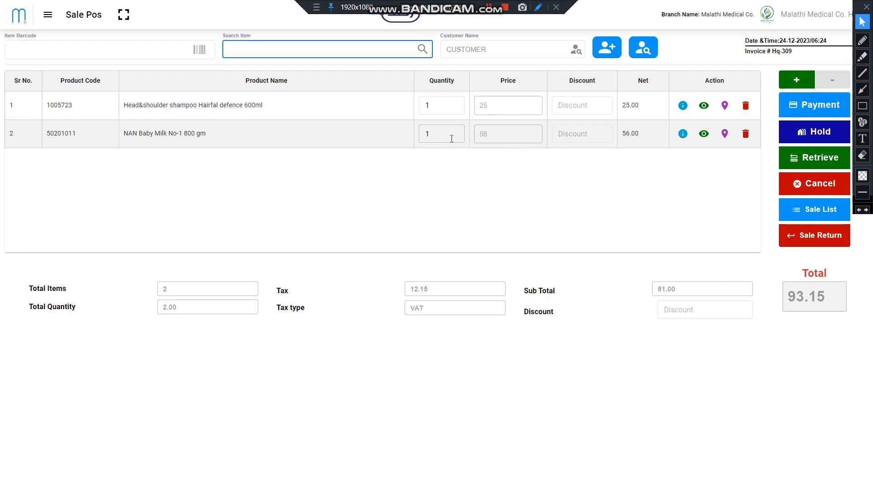
pyautogui.hotkey('shift', 'Tab')
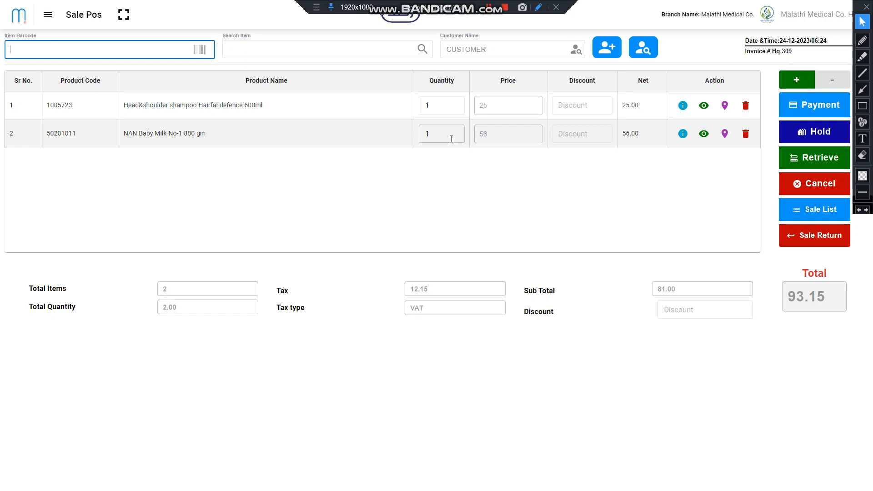
# Move the entry focus to the item search and back to the item barcode field
pyautogui.hotkey('shift', 'Tab')
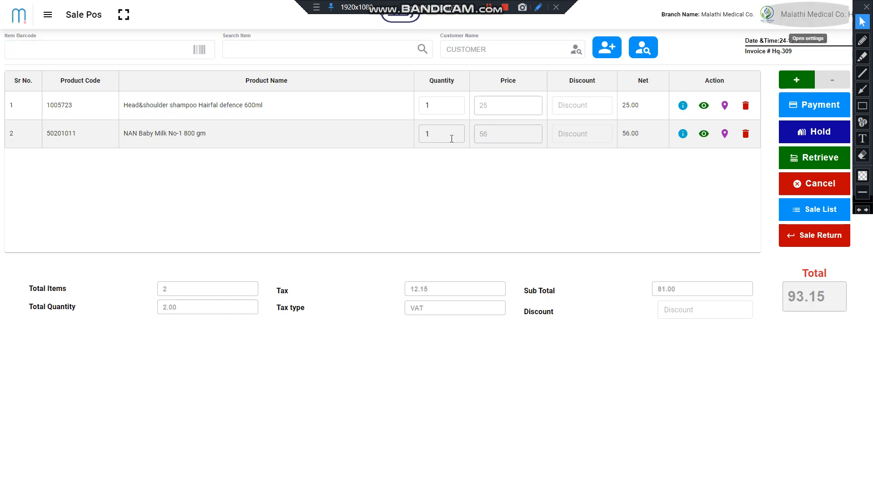
pyautogui.click(240, 51)
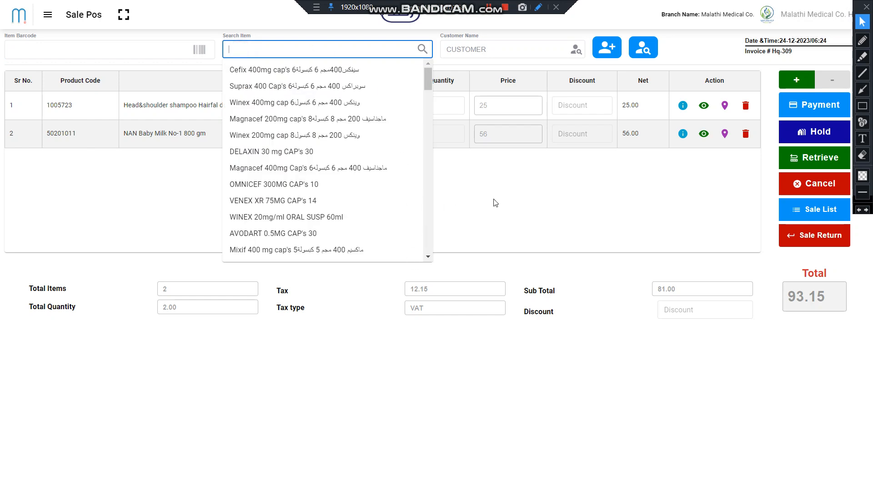
pyautogui.hotkey('shift', 'Tab')
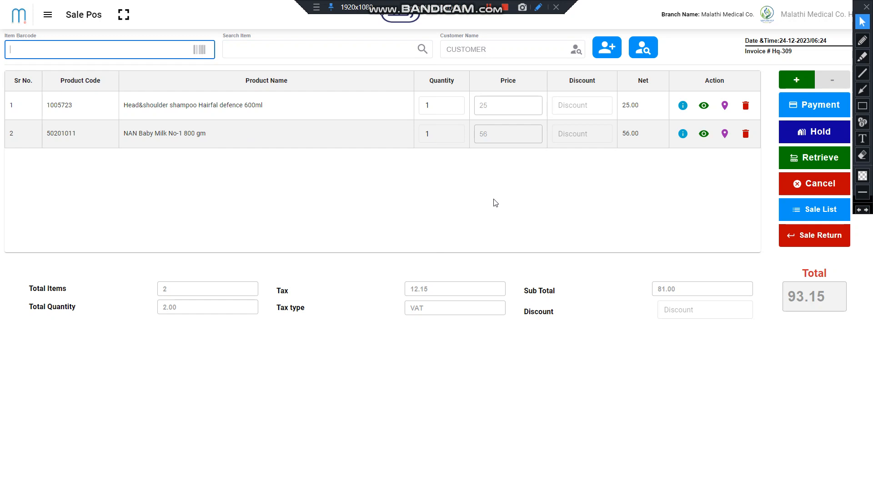
# Step the NAN Baby Milk No-1 800 gm quantity up and back down to 1, and remove that row from the sale
pyautogui.click(444, 134)
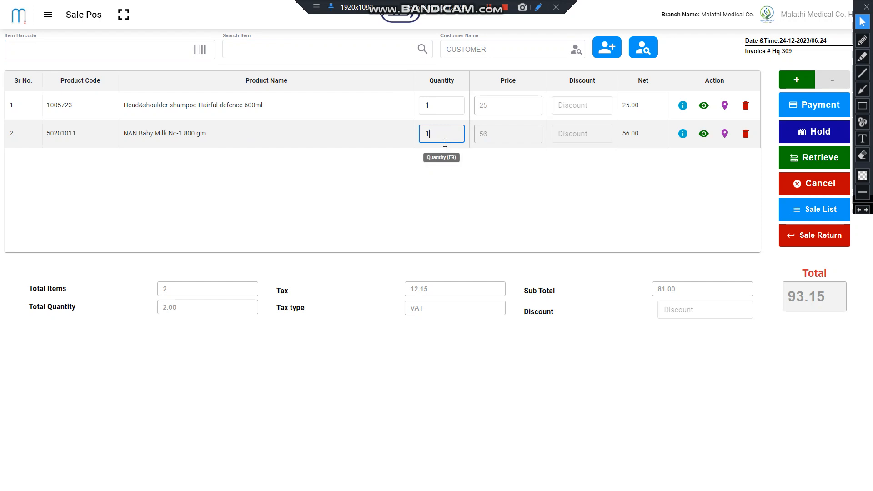
pyautogui.press('Up')
pyautogui.press('Up')
pyautogui.press('Down')
pyautogui.press('Down')
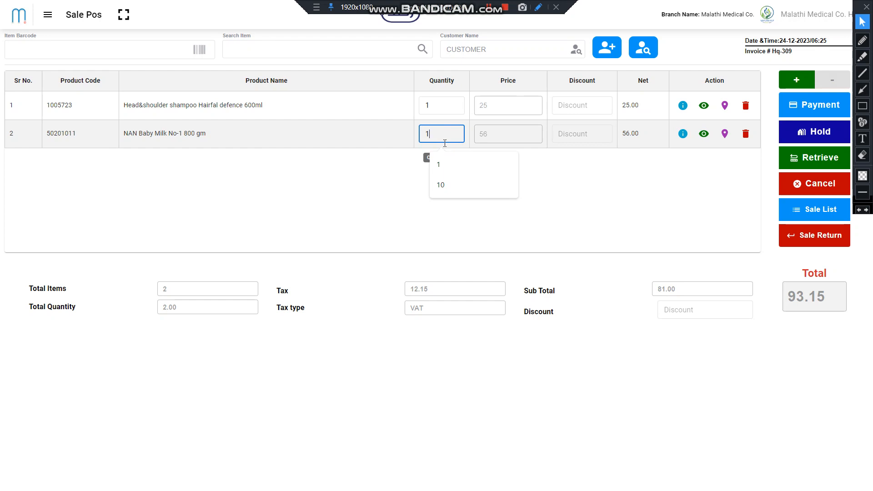
pyautogui.press('Delete')
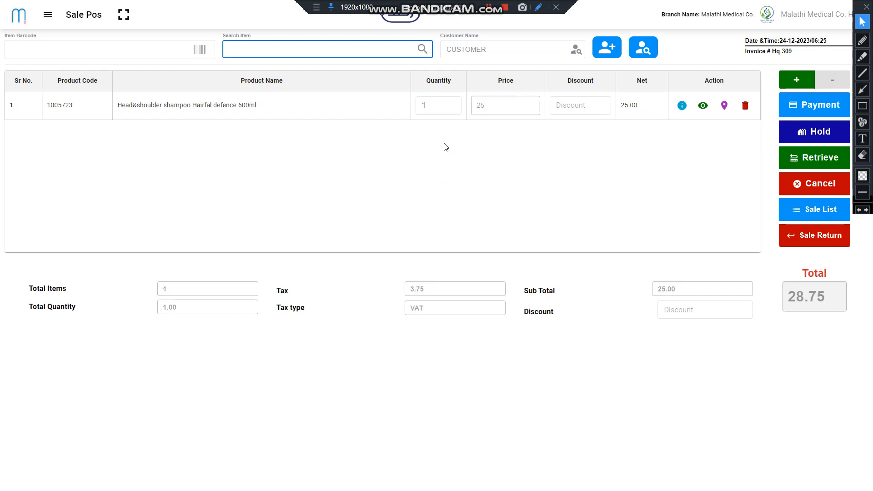
# Search the items for "nan" and add NAN Baby MILk Comfort No-2 400 gm to the sale
pyautogui.write('nan')
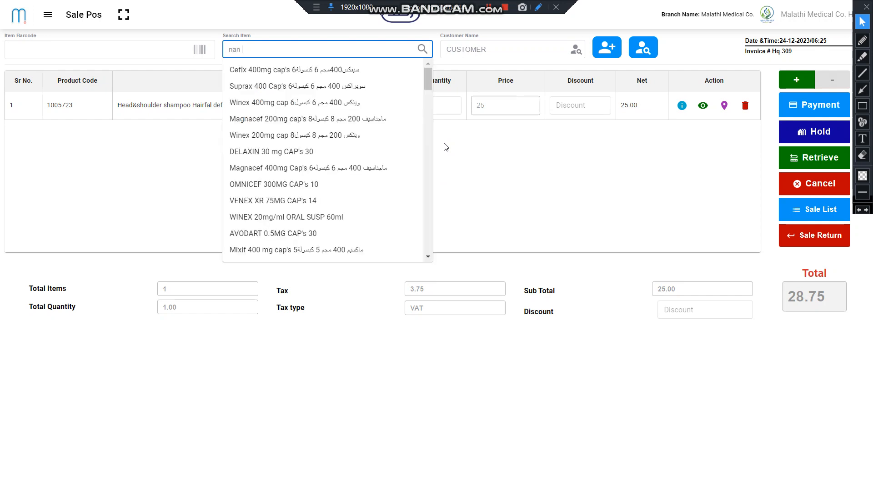
pyautogui.press('Down')
pyautogui.press('Down')
pyautogui.press('Down')
pyautogui.press('Return')
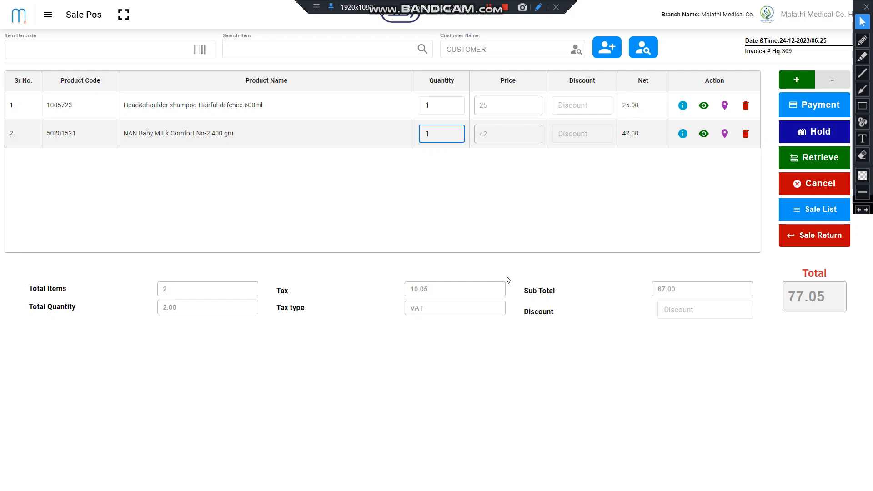
# Search the items by product code 61000315 and add Pampers Size-5 56-PANTS Giant Pack to the sale
pyautogui.click(266, 52)
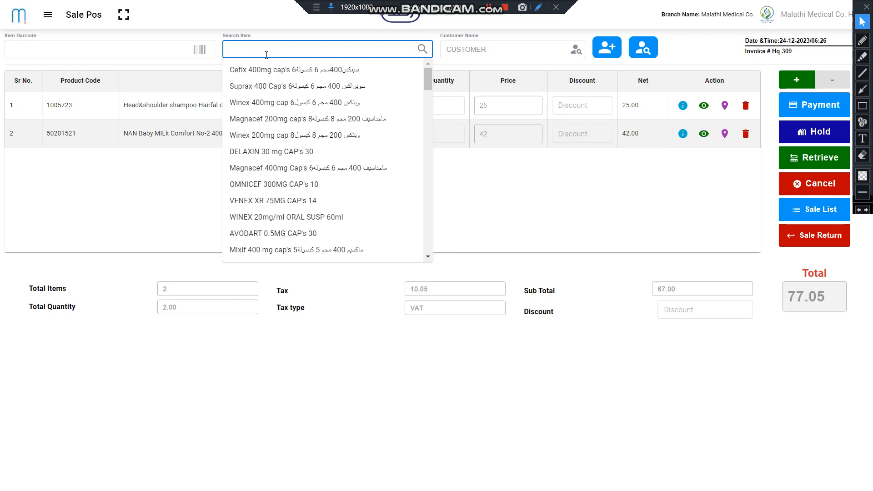
pyautogui.write('6100')
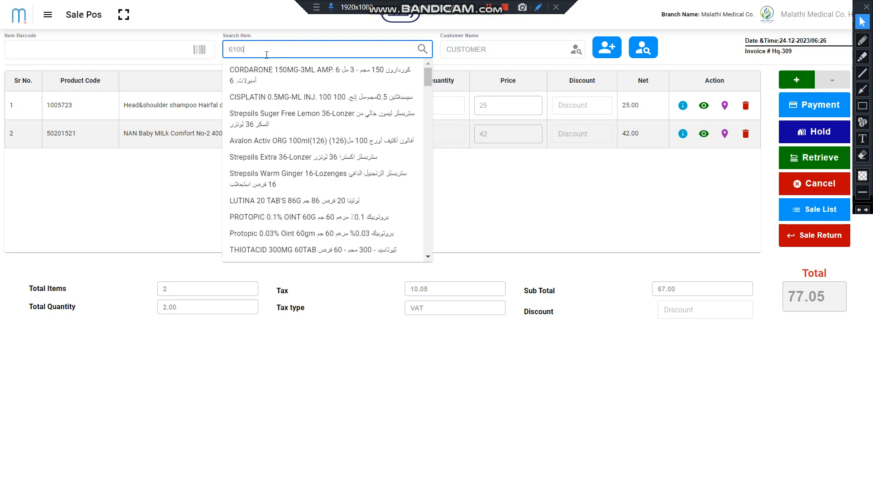
pyautogui.write('0315')
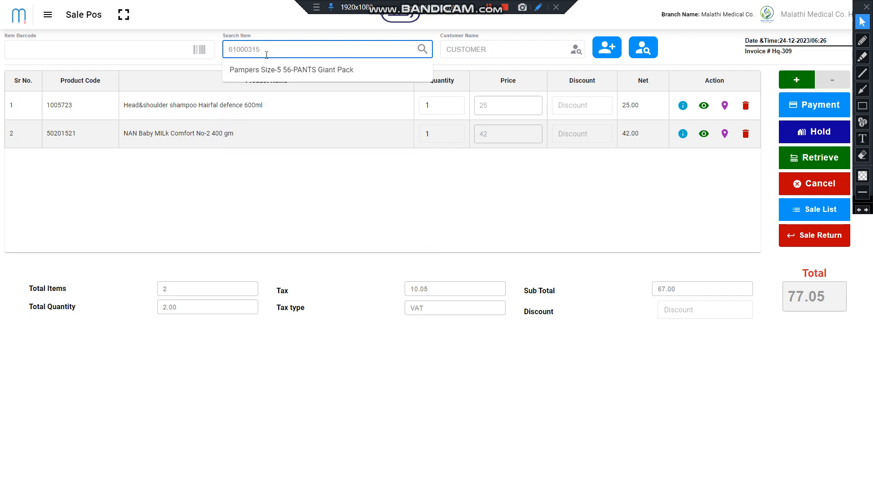
pyautogui.press('Return')
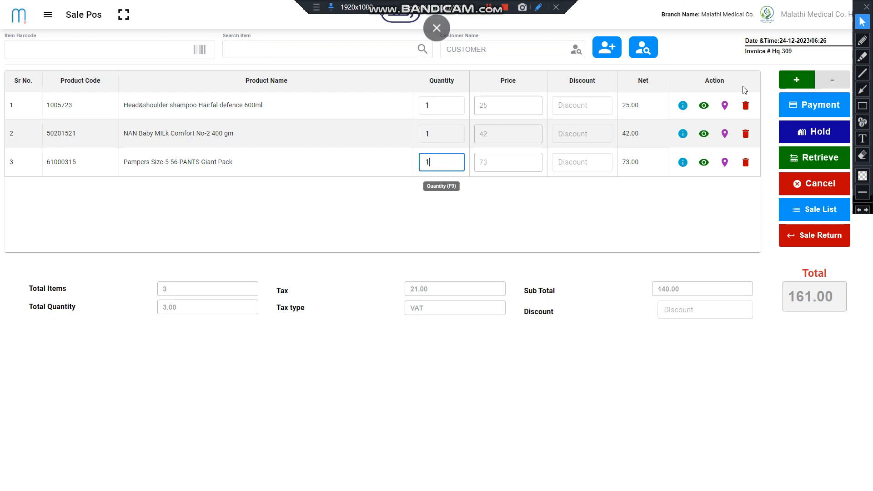
# Raise the Pampers quantity to 2, reduce it back to 1, and put the sale on hold
pyautogui.click(792, 81)
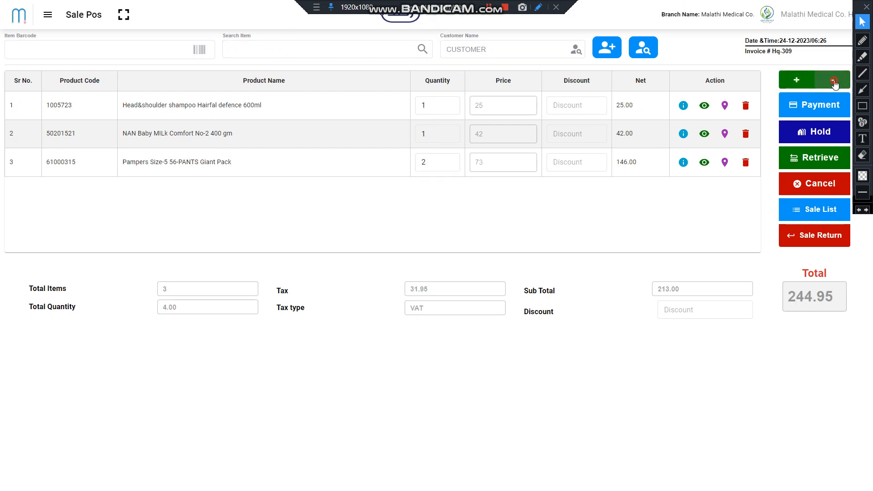
pyautogui.click(834, 82)
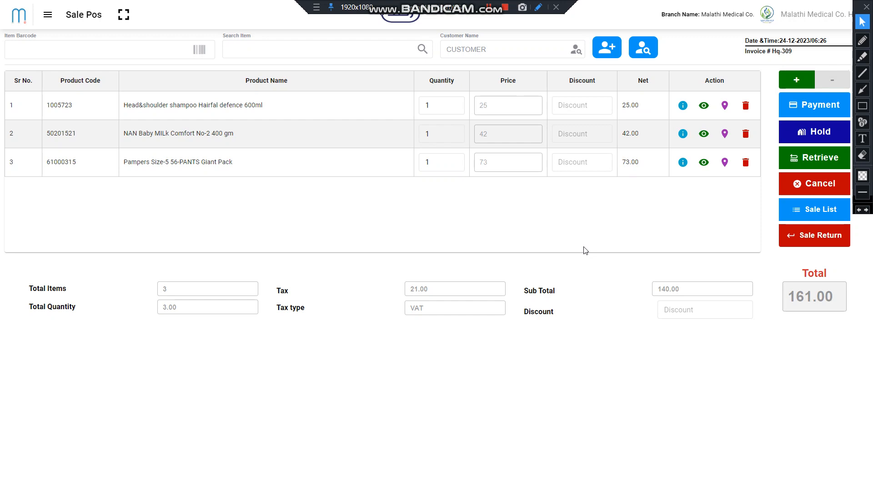
pyautogui.click(813, 132)
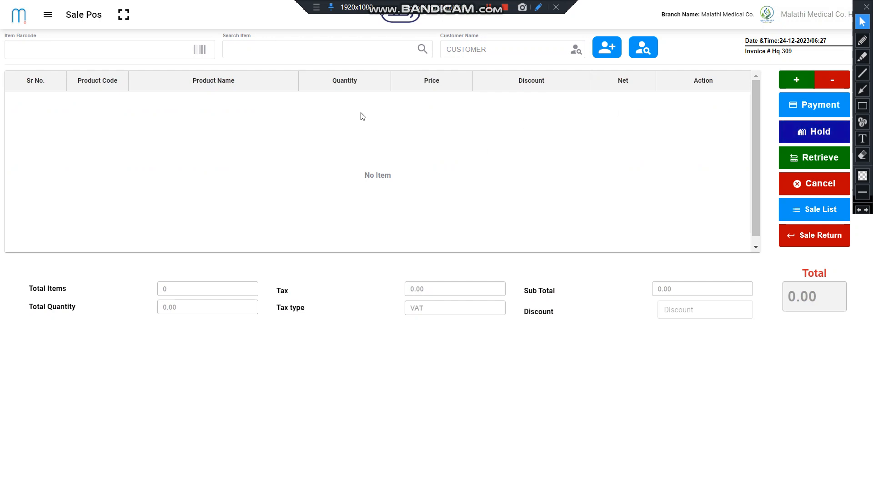
# Add Cefix 400mg cap's from the item search list to the empty sale
pyautogui.click(262, 54)
pyautogui.press('Down')
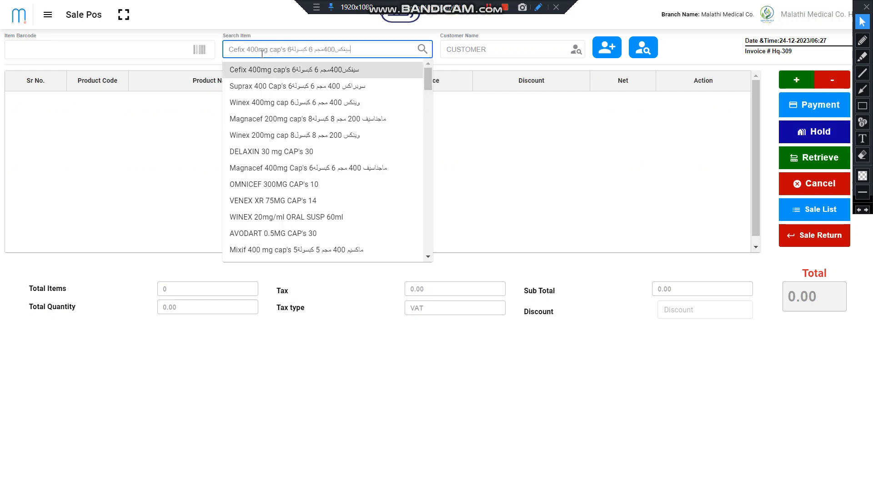
pyautogui.press('Return')
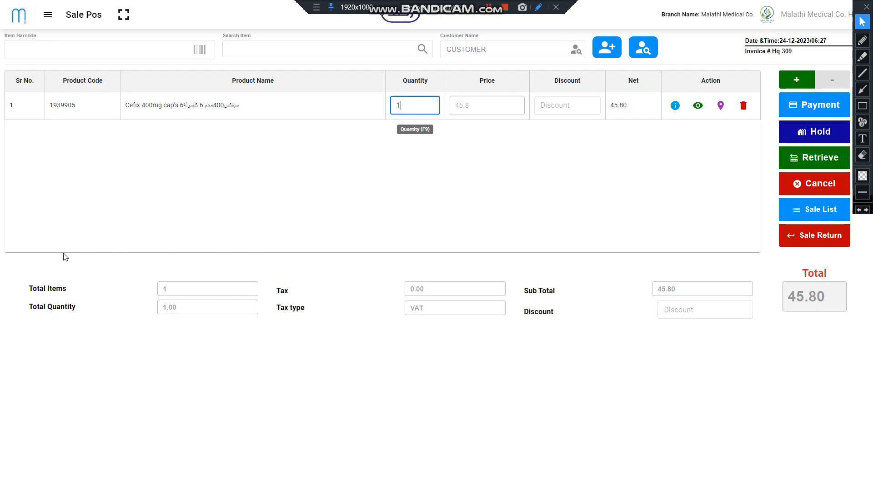
# View the list of held invoices, close it without retrieving one, and return the sale page to full screen
pyautogui.click(812, 157)
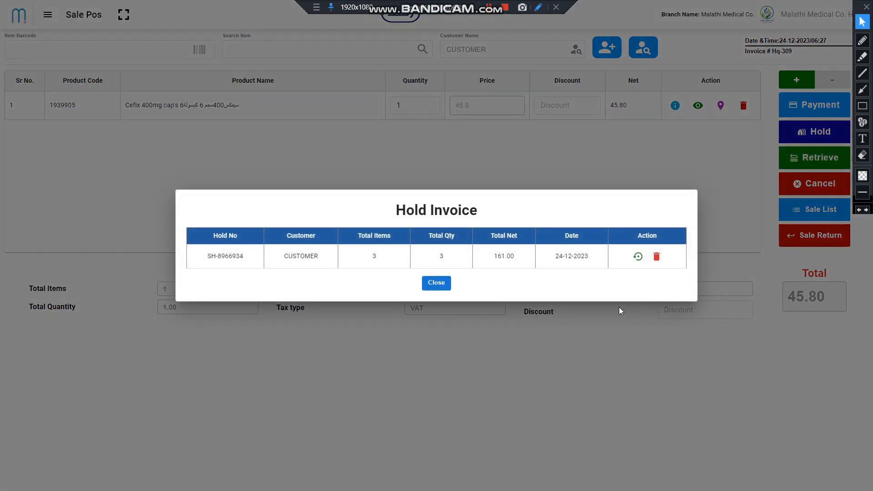
pyautogui.press('Escape')
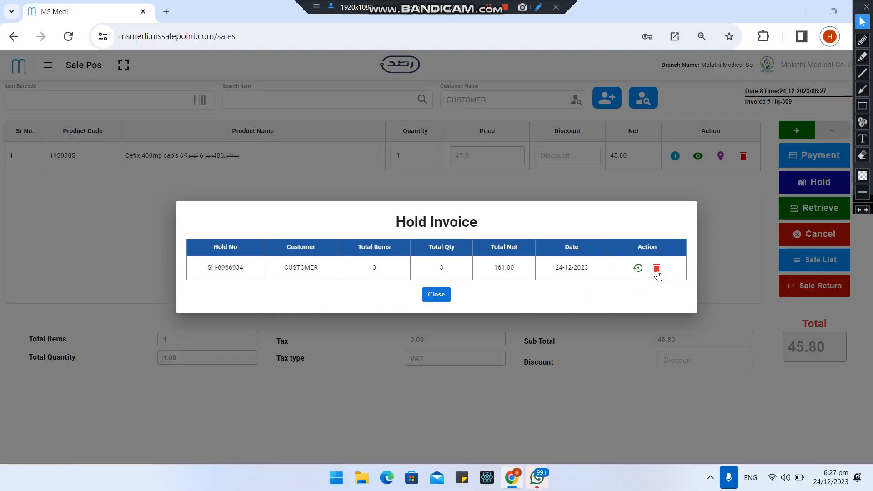
pyautogui.click(435, 294)
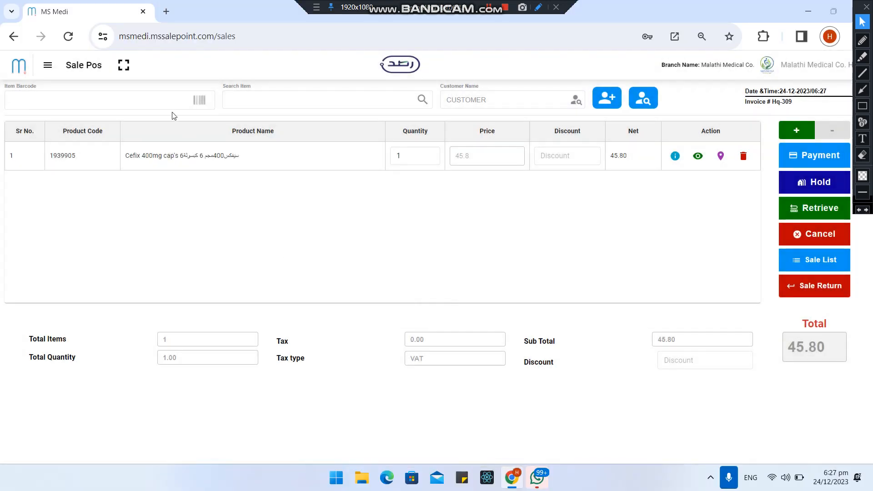
pyautogui.click(124, 65)
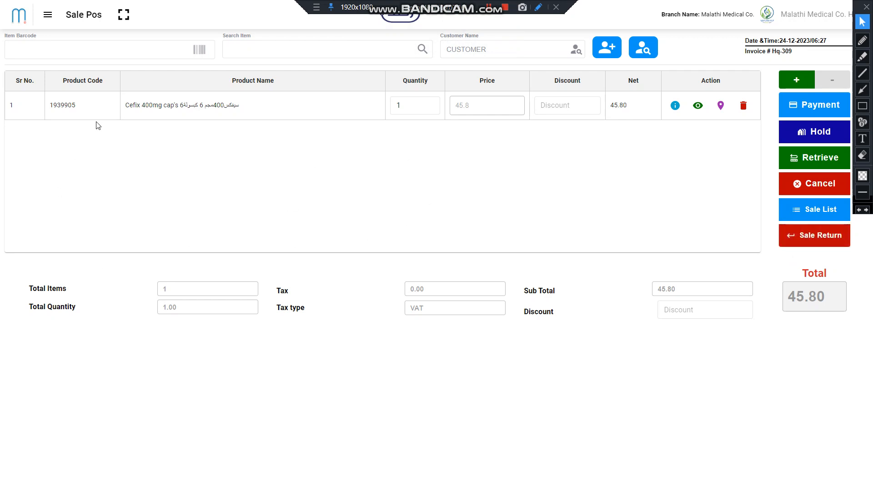
# Add Cefix 400mg cap's again from the item search list to bring its quantity to 2
pyautogui.click(268, 55)
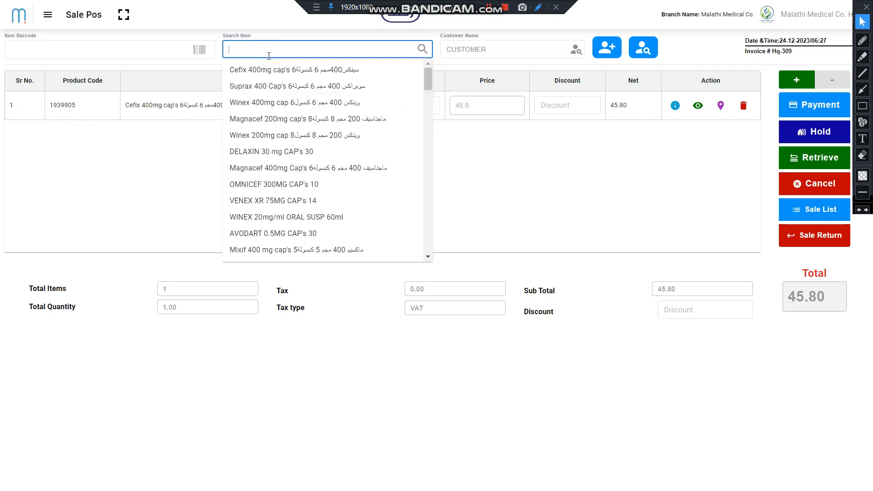
pyautogui.press('Down')
pyautogui.press('Return')
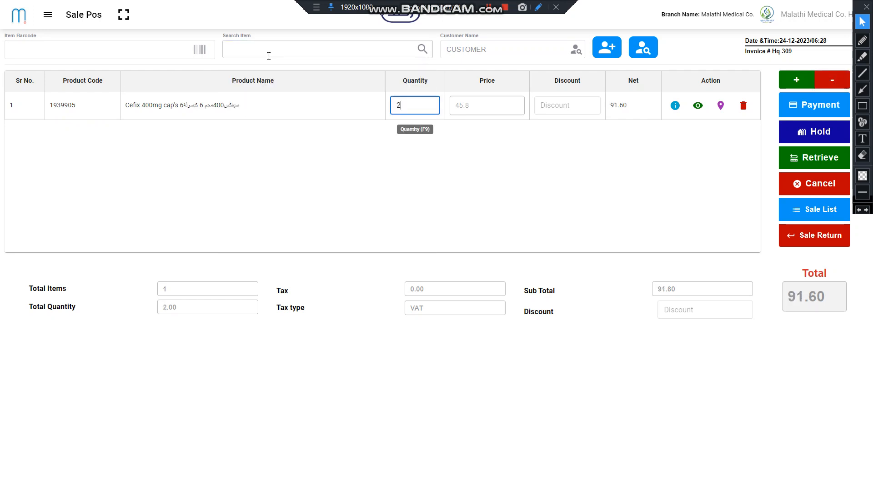
# Add Pampers Size-5 56-PANTS Giant Pack by searching for product code 61000315, and confirm its quantity of 1
pyautogui.click(269, 55)
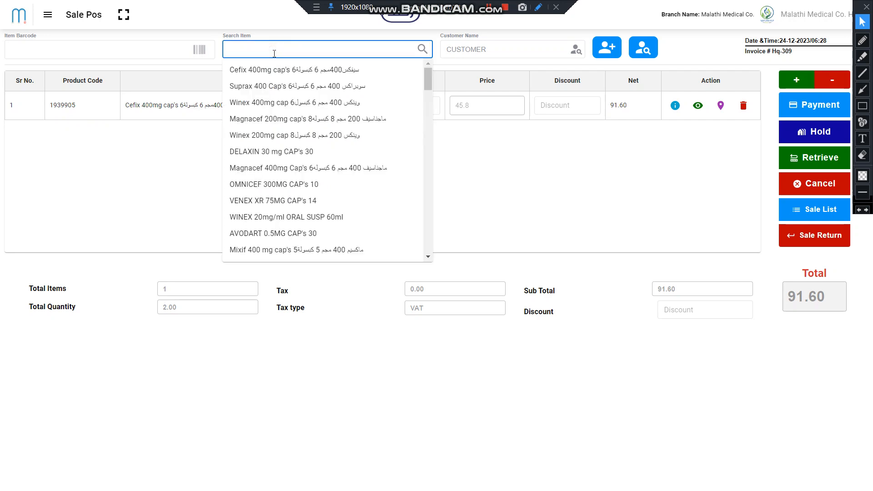
pyautogui.write('61000315')
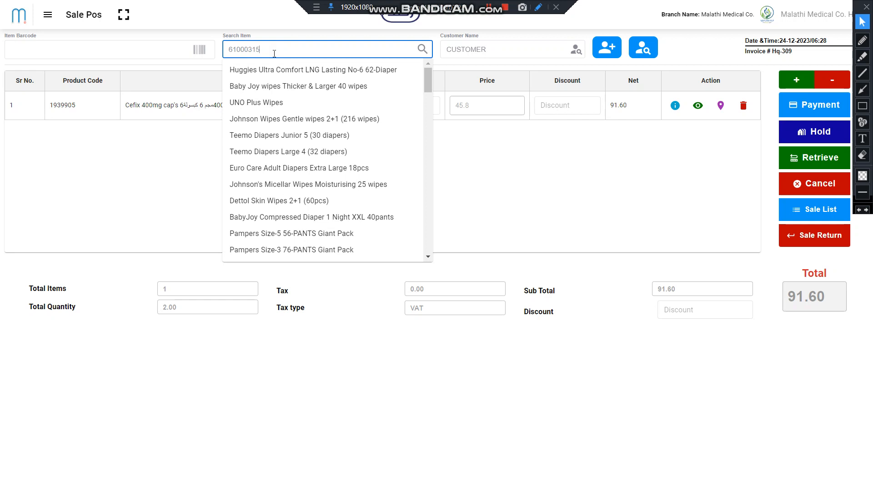
pyautogui.press('Return')
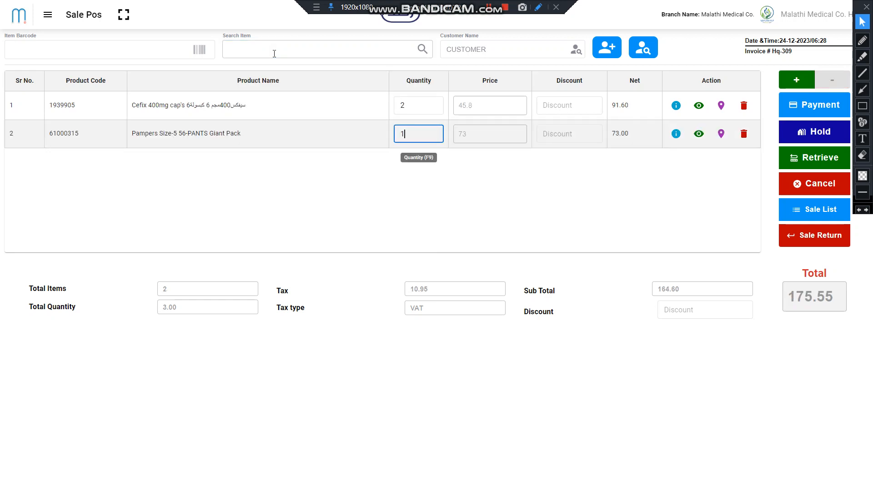
pyautogui.press('Return')
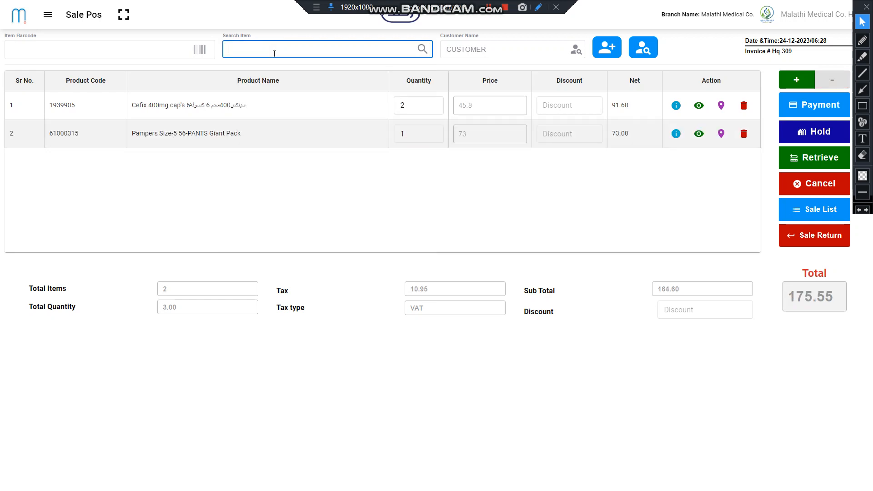
# Search the items by product code 1013495 and add Dove Body Lotion Restoring Coconut 250Ml to the sale
pyautogui.write('101')
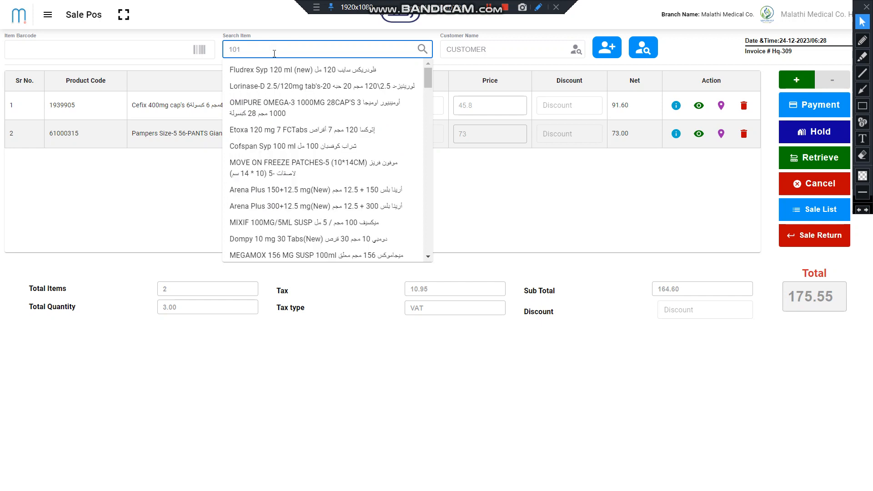
pyautogui.write('34595')
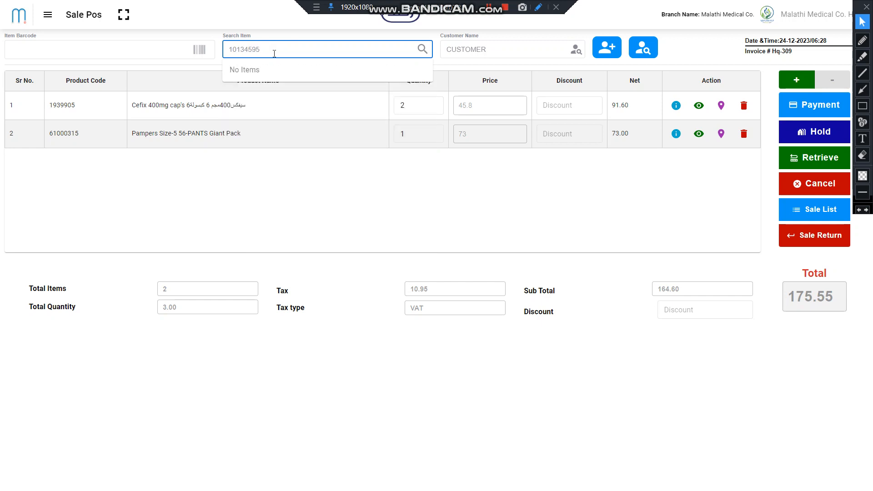
pyautogui.press('BackSpace')
pyautogui.press('BackSpace')
pyautogui.press('BackSpace')
pyautogui.write('95')
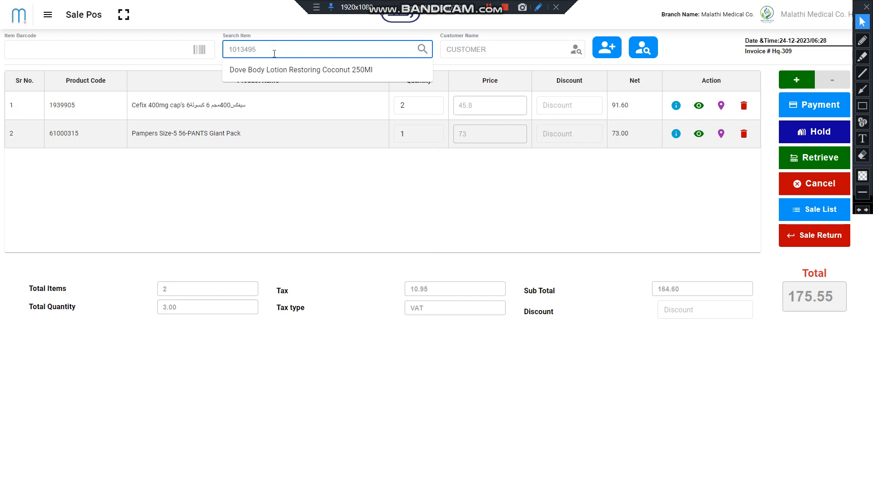
pyautogui.press('Down')
pyautogui.press('Return')
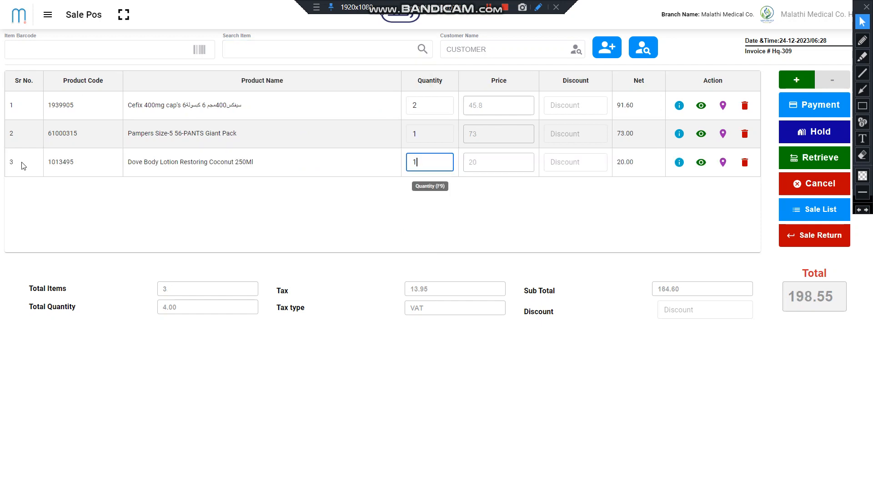
# Annotate the screen with a red arrow from row number 3 to Total Items, and a downward arrow and rectangle on the quantity values
pyautogui.click(862, 89)
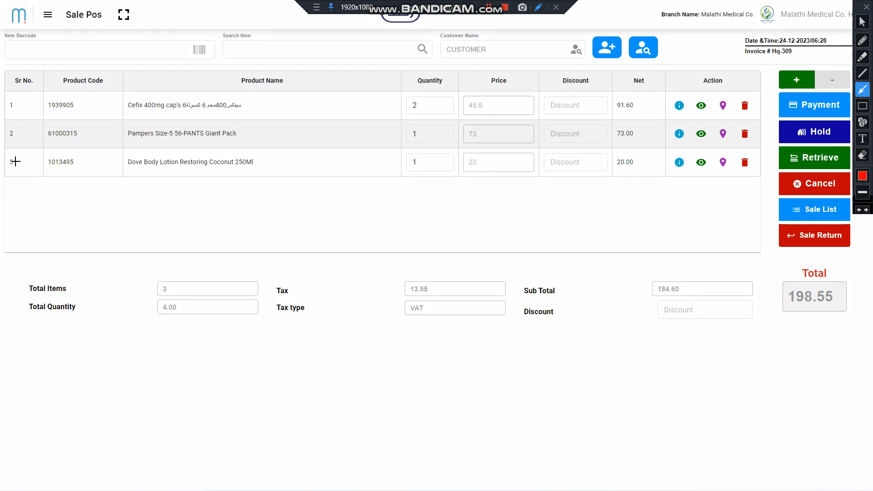
pyautogui.moveTo(15, 162)
pyautogui.mouseDown()
pyautogui.moveTo(132, 275)
pyautogui.moveTo(159, 285)
pyautogui.mouseUp()
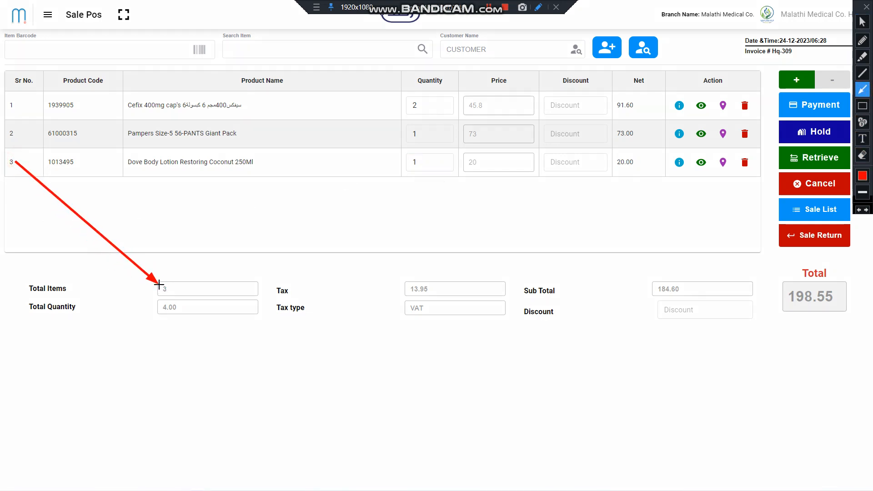
pyautogui.moveTo(397, 92)
pyautogui.mouseDown()
pyautogui.moveTo(408, 189)
pyautogui.moveTo(401, 98)
pyautogui.moveTo(397, 154)
pyautogui.mouseUp()
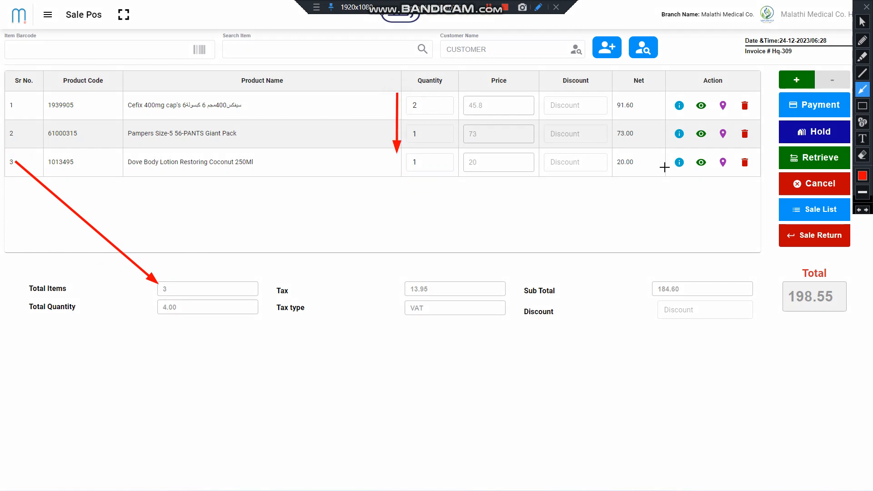
pyautogui.click(862, 106)
pyautogui.moveTo(397, 94)
pyautogui.mouseDown()
pyautogui.moveTo(445, 144)
pyautogui.moveTo(448, 181)
pyautogui.mouseUp()
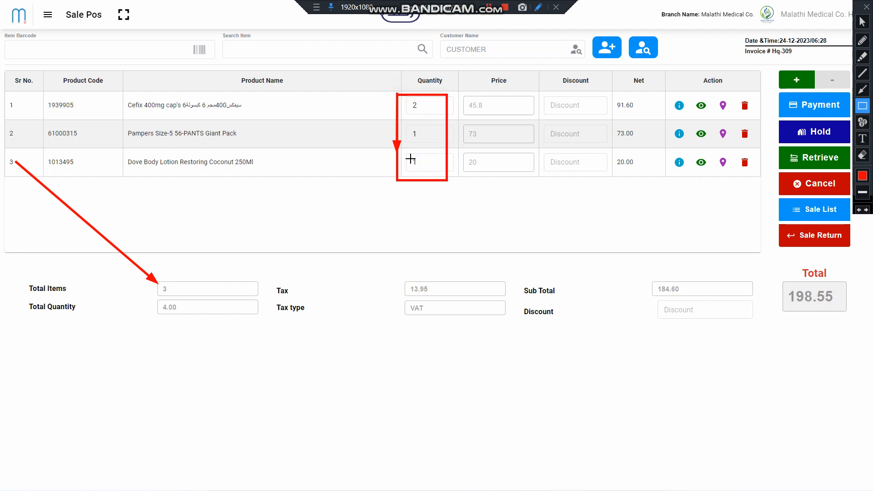
# Draw a red arrow from the marked quantity values to Total Quantity, and clear all annotations from the screen
pyautogui.click(861, 90)
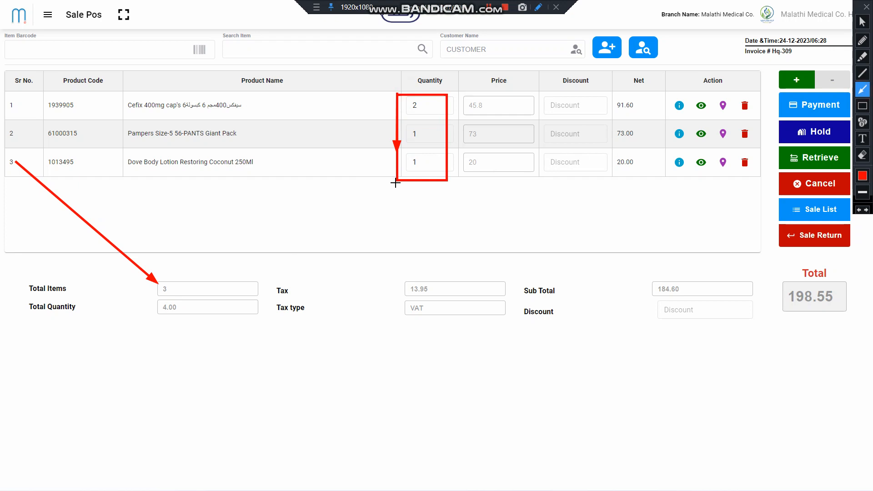
pyautogui.moveTo(396, 180)
pyautogui.mouseDown()
pyautogui.moveTo(356, 215)
pyautogui.moveTo(182, 304)
pyautogui.mouseUp()
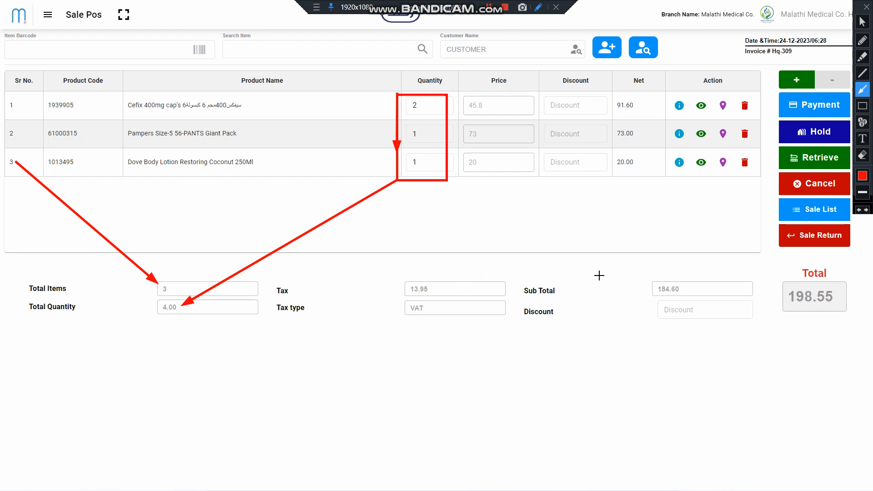
pyautogui.click(863, 155)
pyautogui.click(864, 155)
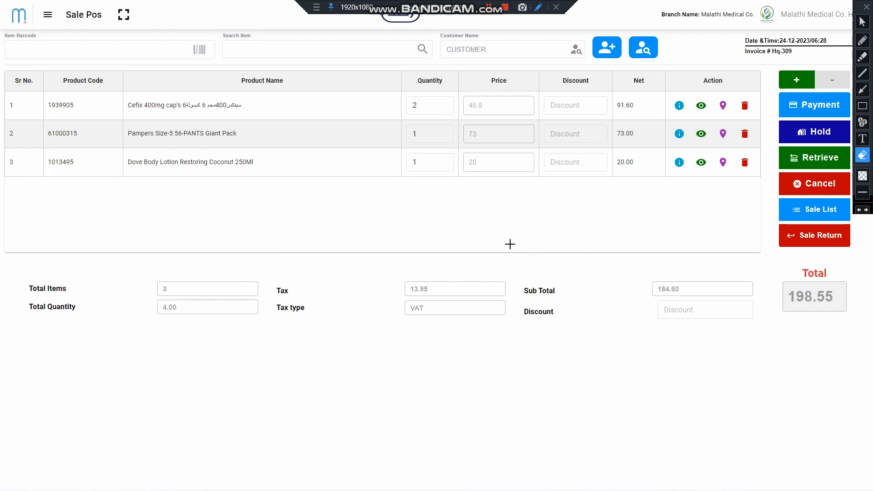
pyautogui.click(861, 21)
# Try an overall sale discount of 4.60 and clear the Discount field again
pyautogui.click(694, 310)
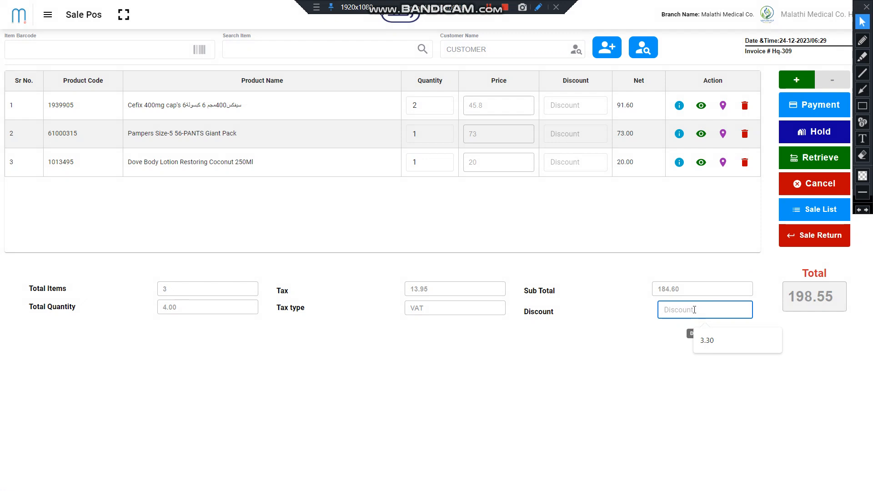
pyautogui.write('4.60')
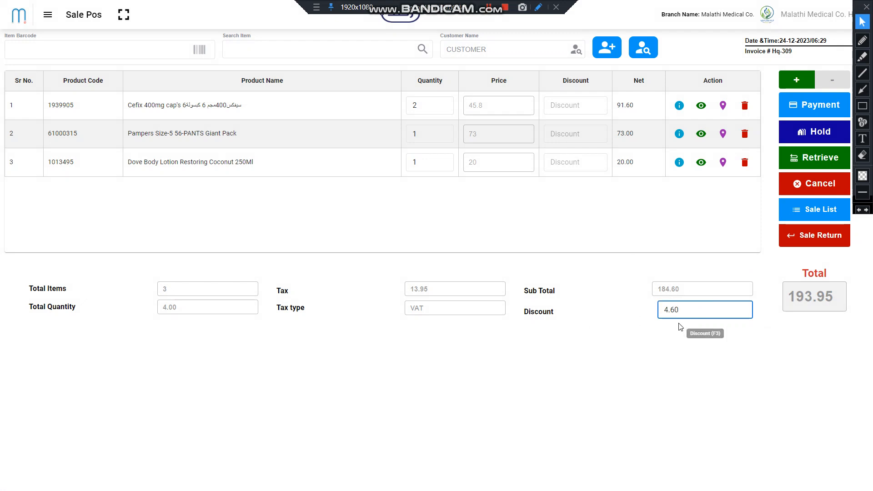
pyautogui.press('BackSpace')
pyautogui.press('BackSpace')
pyautogui.press('BackSpace')
pyautogui.press('BackSpace')
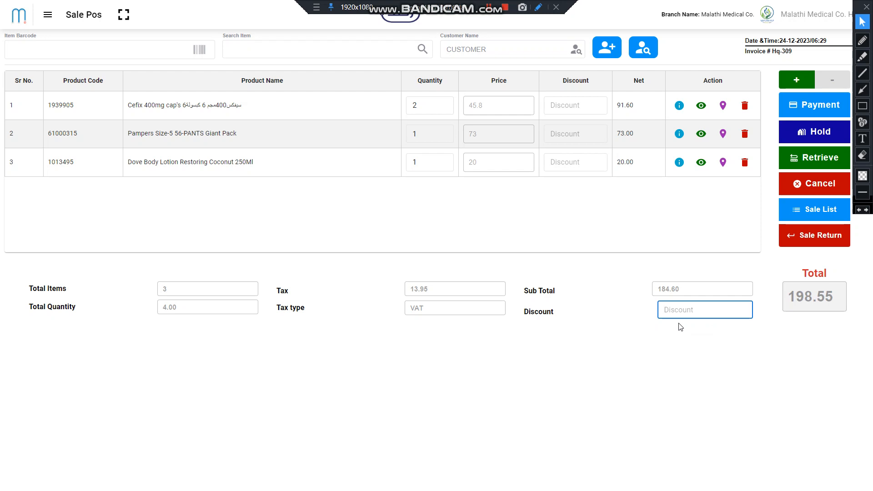
# Set the overall sale discount to 8.55 and open the payment dialog for the sale
pyautogui.write('8.55')
pyautogui.press('Return')
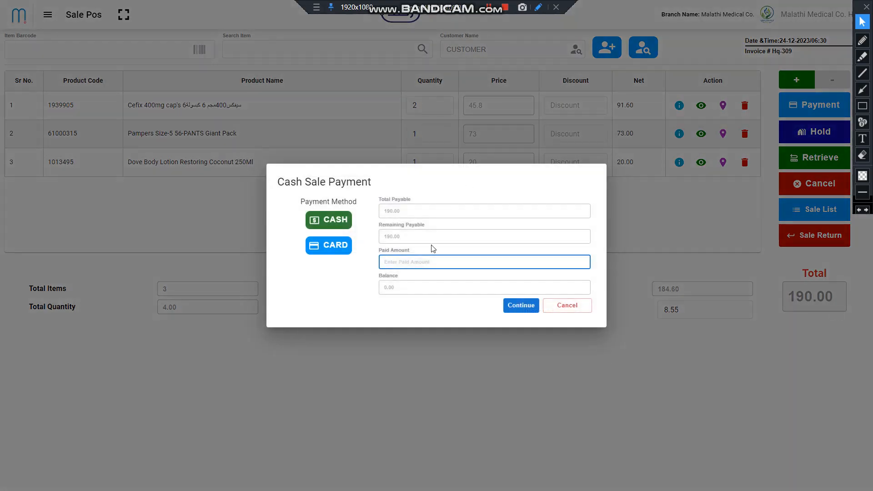
# Complete the sale with the cash payment method and dismiss the sale slip's print preview
pyautogui.click(334, 221)
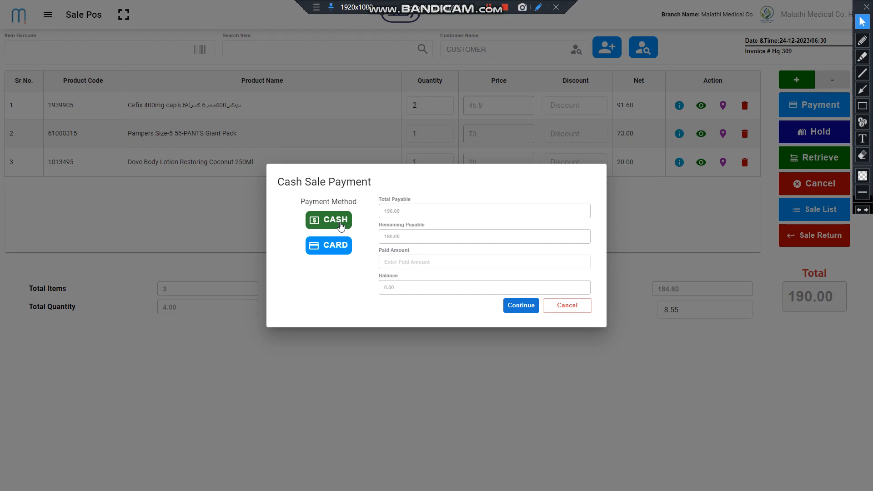
pyautogui.click(340, 225)
pyautogui.press('Return')
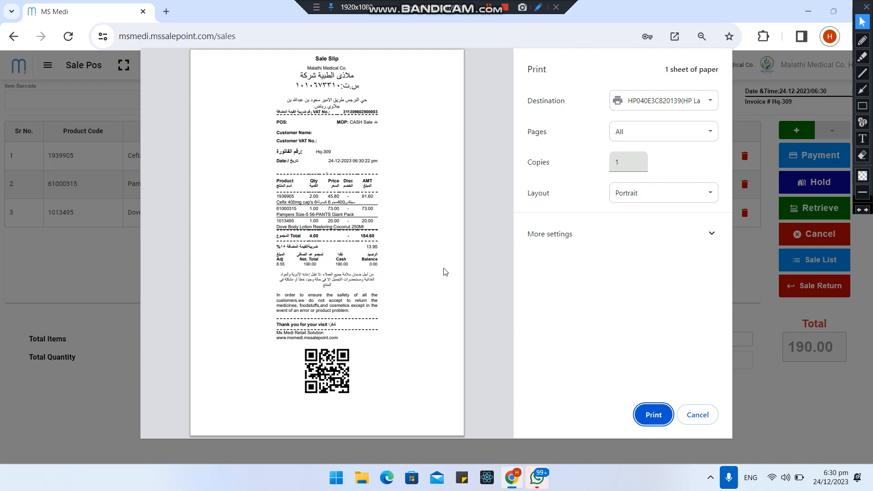
pyautogui.press('Escape')
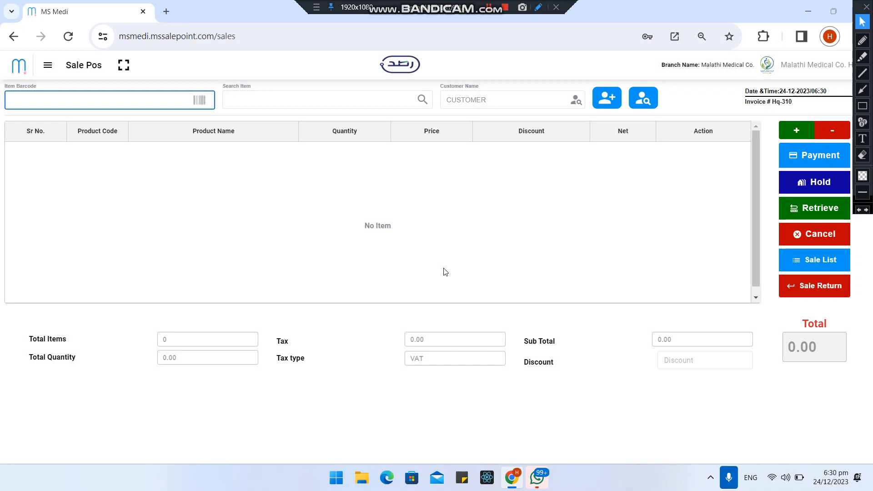
# Retrieve the held invoice into the sale and process its payment through to the sale slip's print preview
pyautogui.hotkey('alt', 'r')
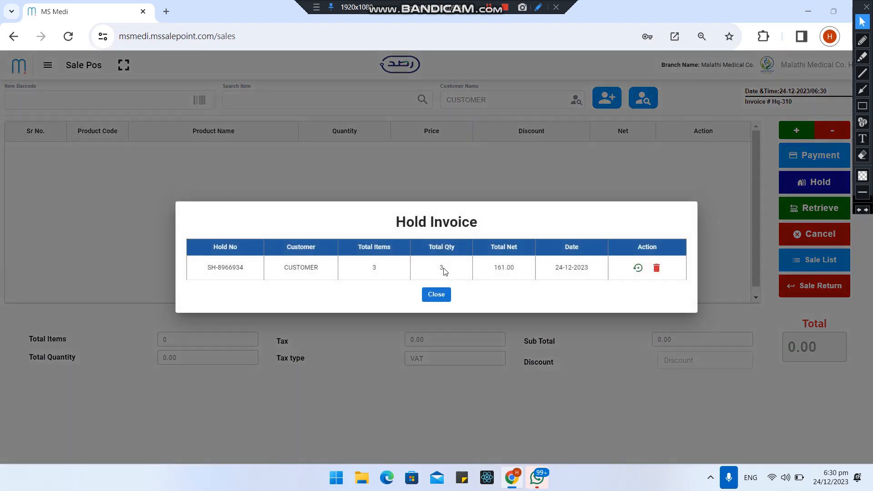
pyautogui.click(638, 268)
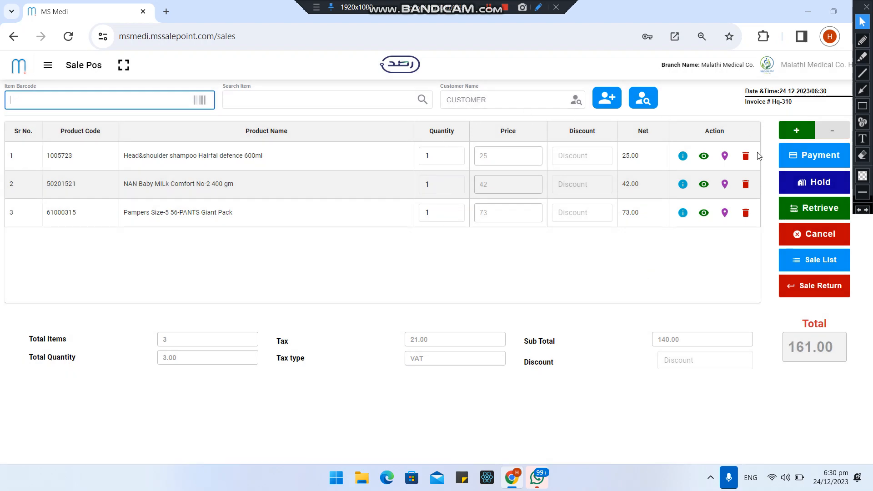
pyautogui.hotkey('alt', 'p')
pyautogui.press('Return')
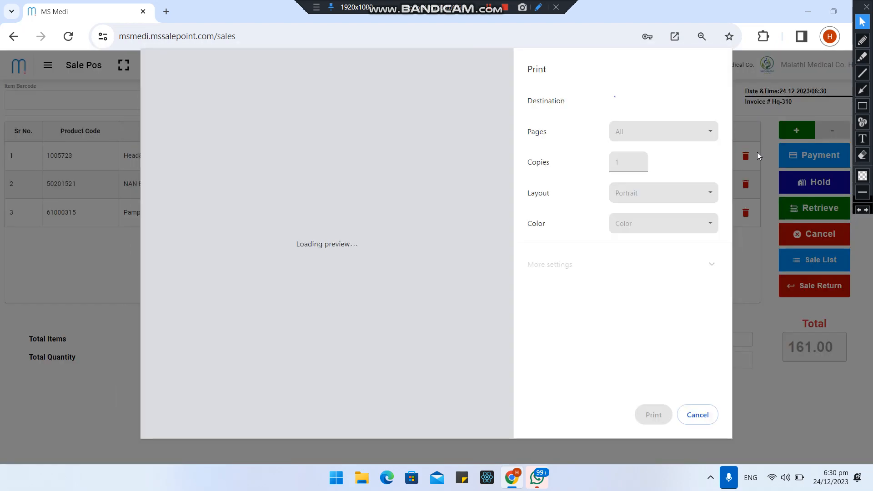